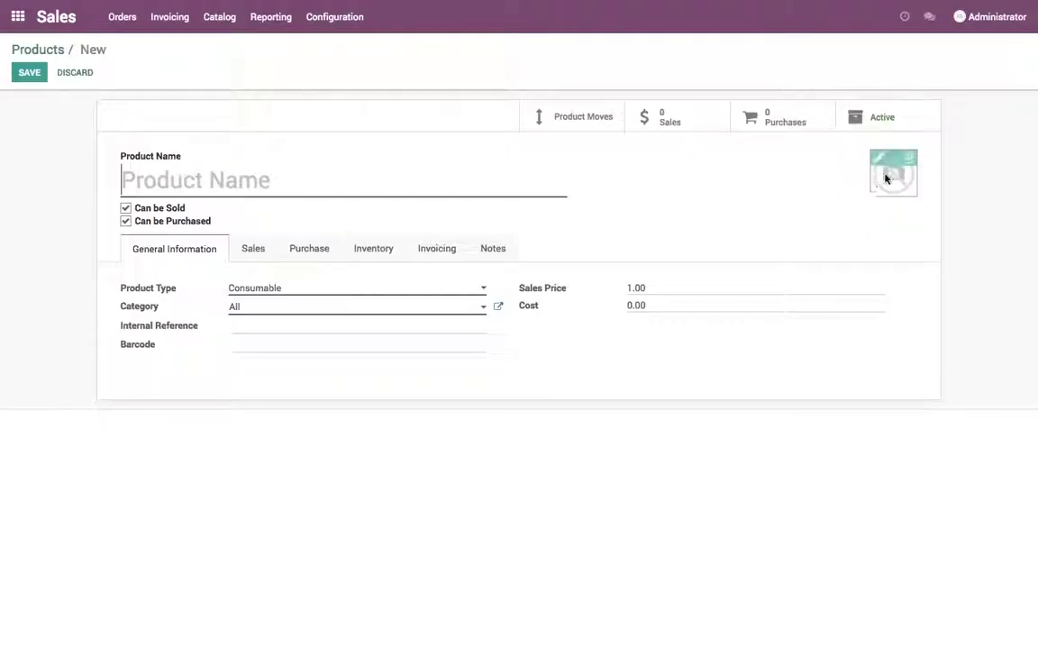
# - Set iMac.png as the new product's image and name the product iMac
pyautogui.click(880, 161)
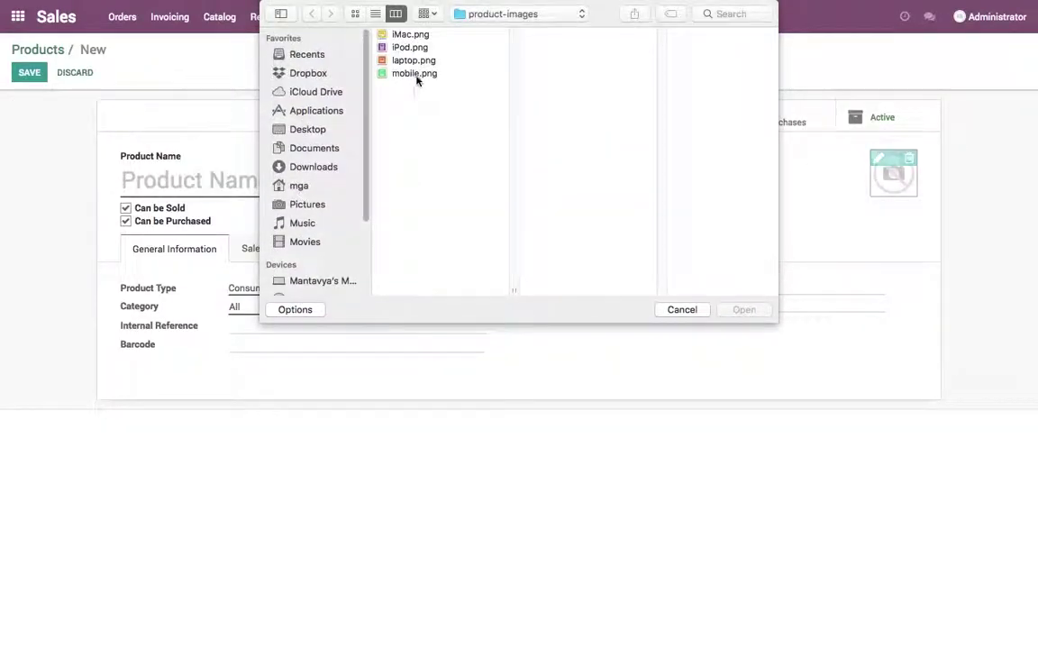
pyautogui.click(410, 36)
pyautogui.press('Return')
pyautogui.click(352, 178)
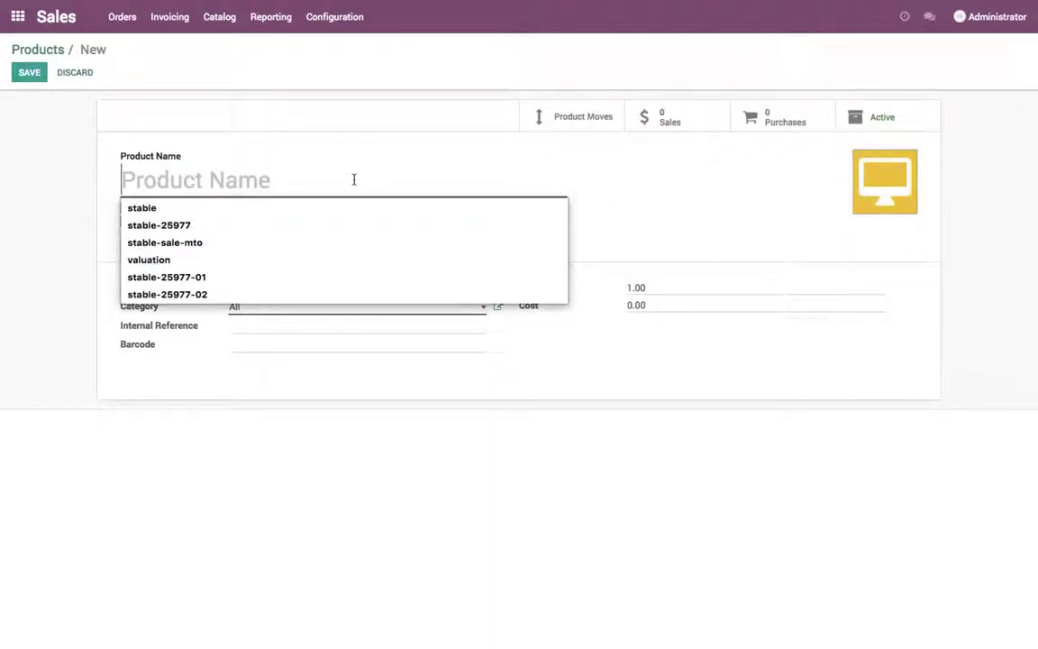
pyautogui.write('iMac')
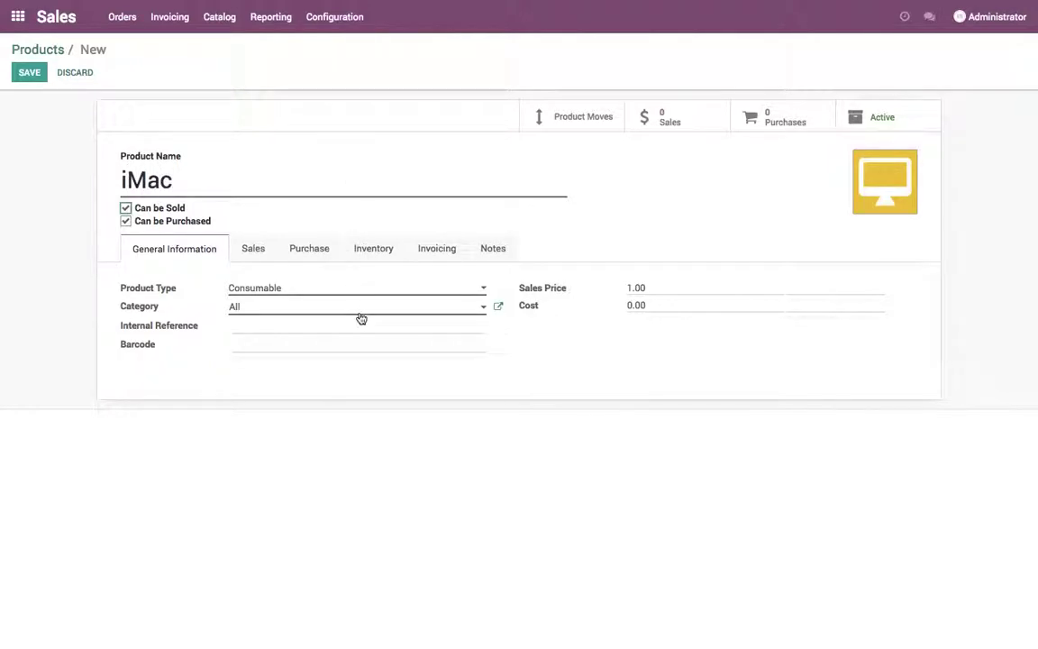
# - Set the product type to Stockable Product and the category to All / Saleable
pyautogui.click(356, 289)
pyautogui.click(352, 314)
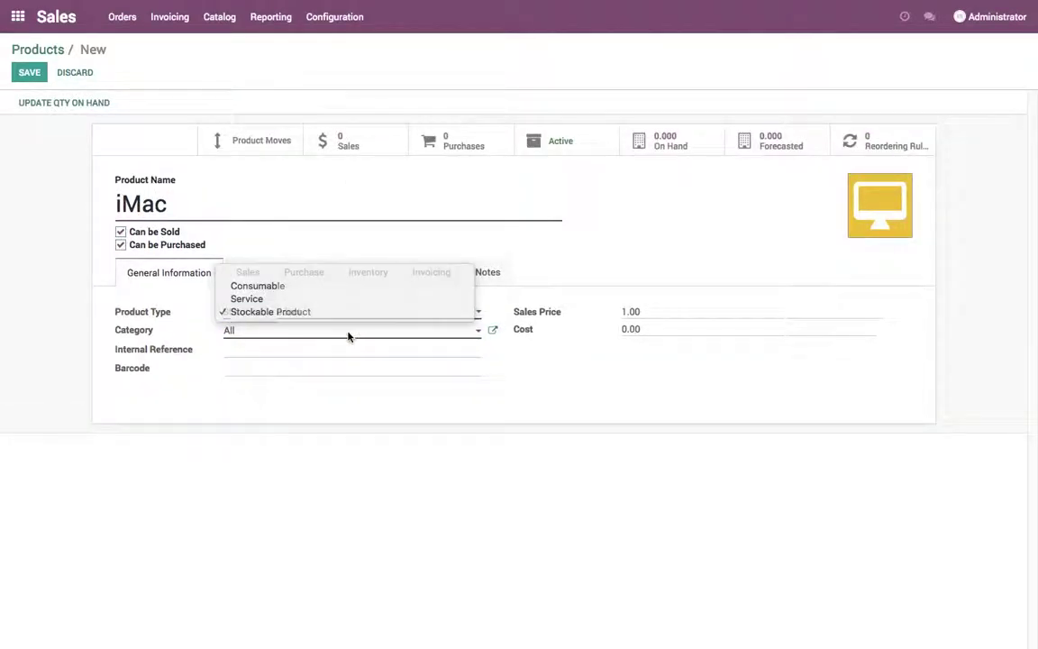
pyautogui.click(347, 333)
pyautogui.click(338, 365)
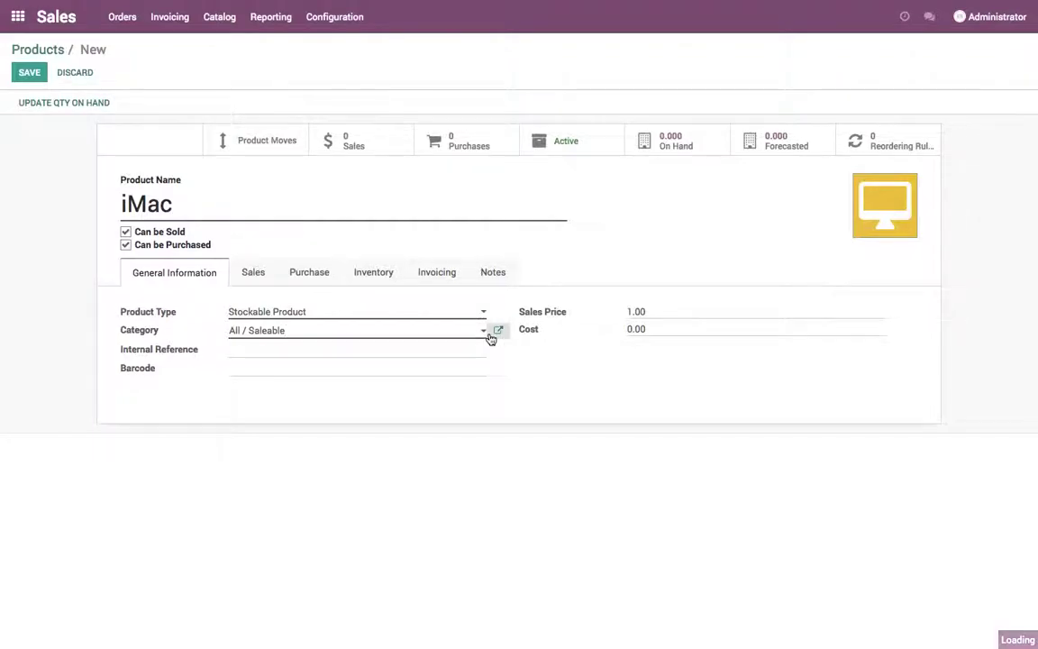
# - Open the Saleable category's settings and set its costing method to First In First Out (FIFO), accepting the change
pyautogui.click(497, 330)
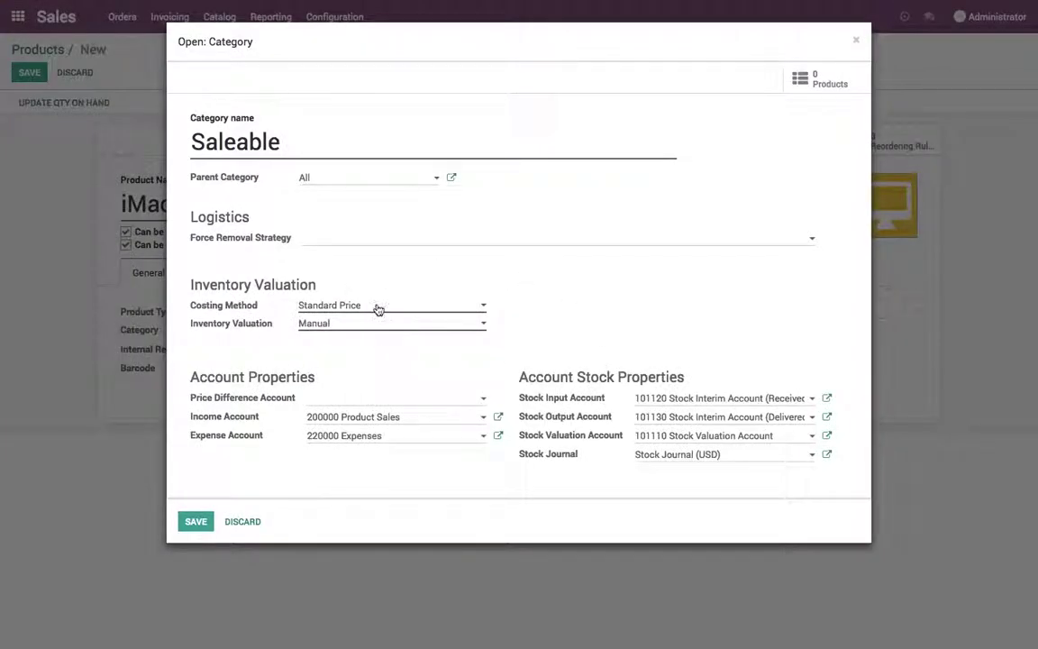
pyautogui.click(378, 309)
pyautogui.click(379, 320)
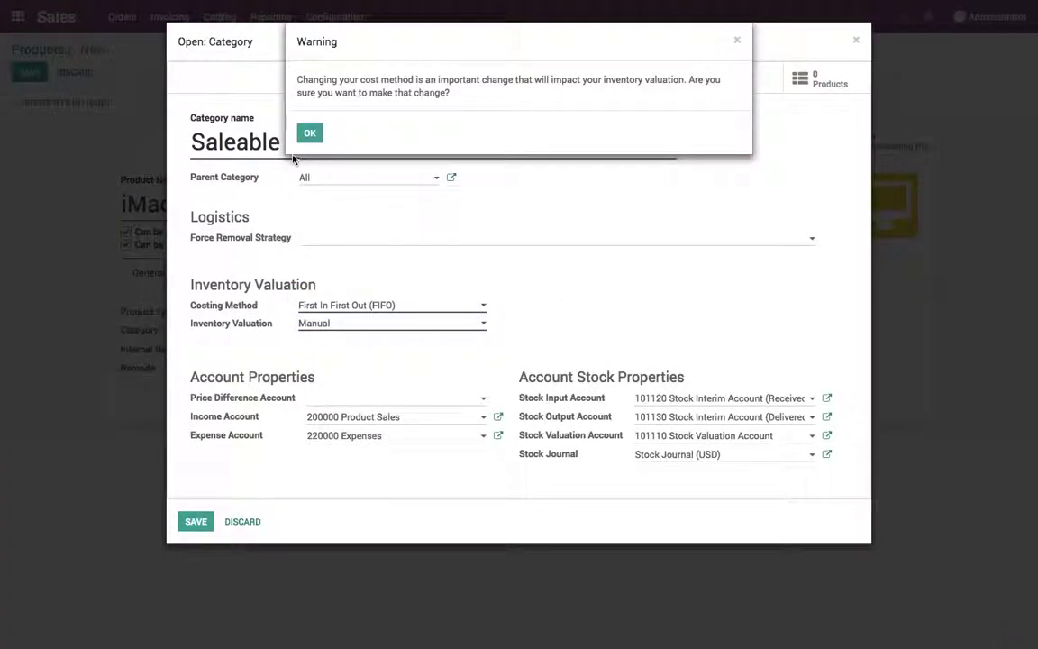
pyautogui.click(310, 133)
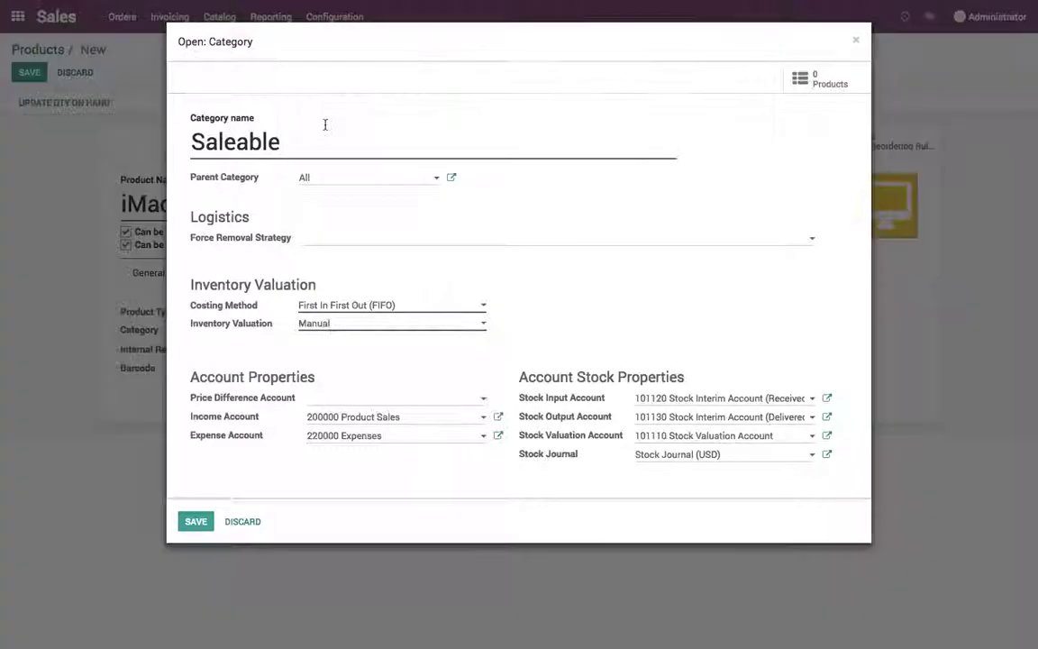
# - Set the category's Stock Input Account to 101110 Stock Valuation Account and save the category
pyautogui.click(739, 399)
pyautogui.write('V')
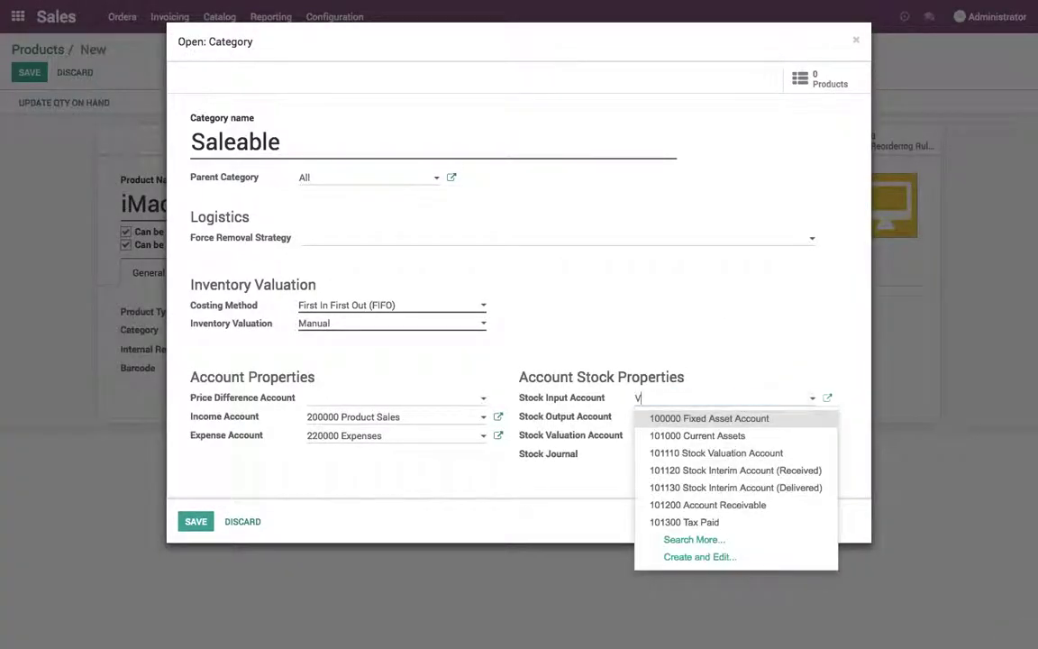
pyautogui.write('alu')
pyautogui.press('Return')
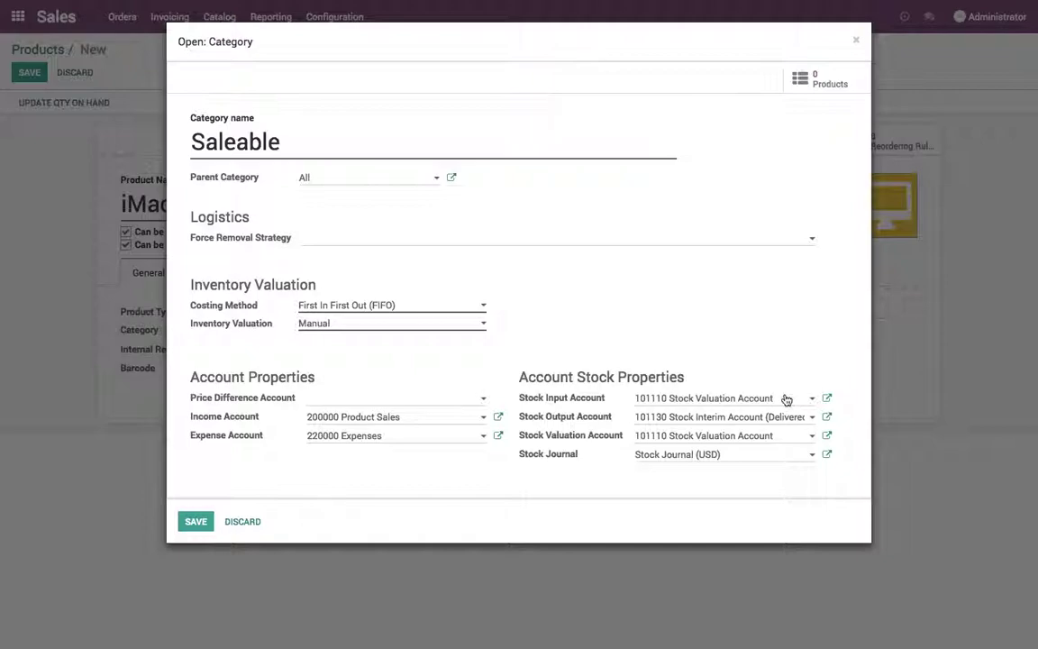
pyautogui.click(196, 521)
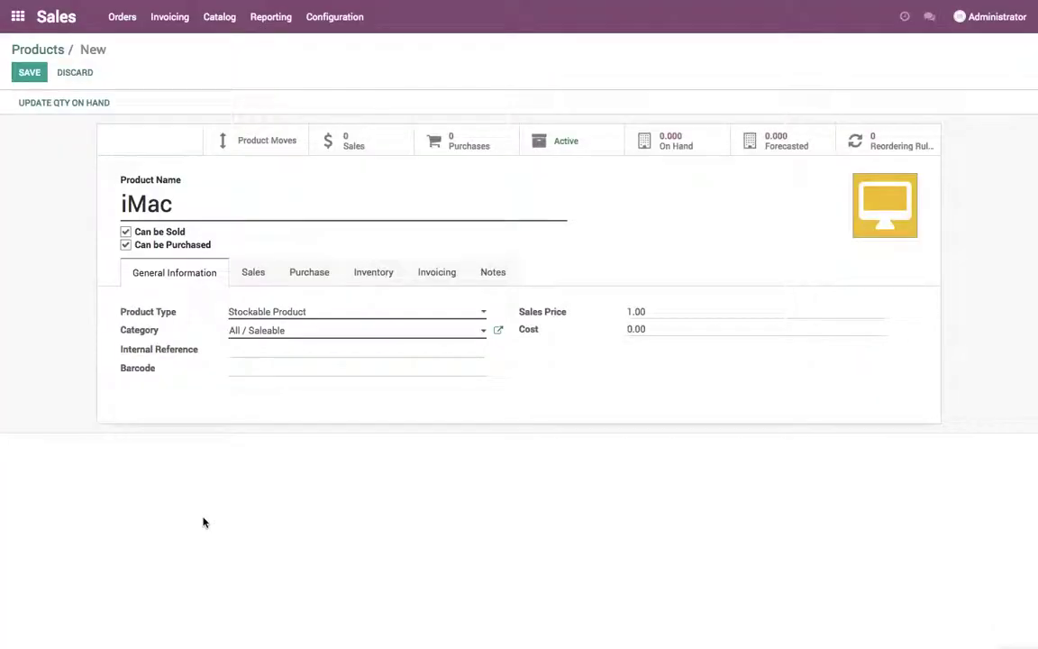
# - Fill in the iMac's sales price and cost
pyautogui.click(651, 314)
pyautogui.click(650, 329)
# - Add Default Supplier as the iMac's vendor with minimal quantity 1 and price 800, and save the product
pyautogui.click(301, 273)
pyautogui.click(154, 354)
pyautogui.click(329, 133)
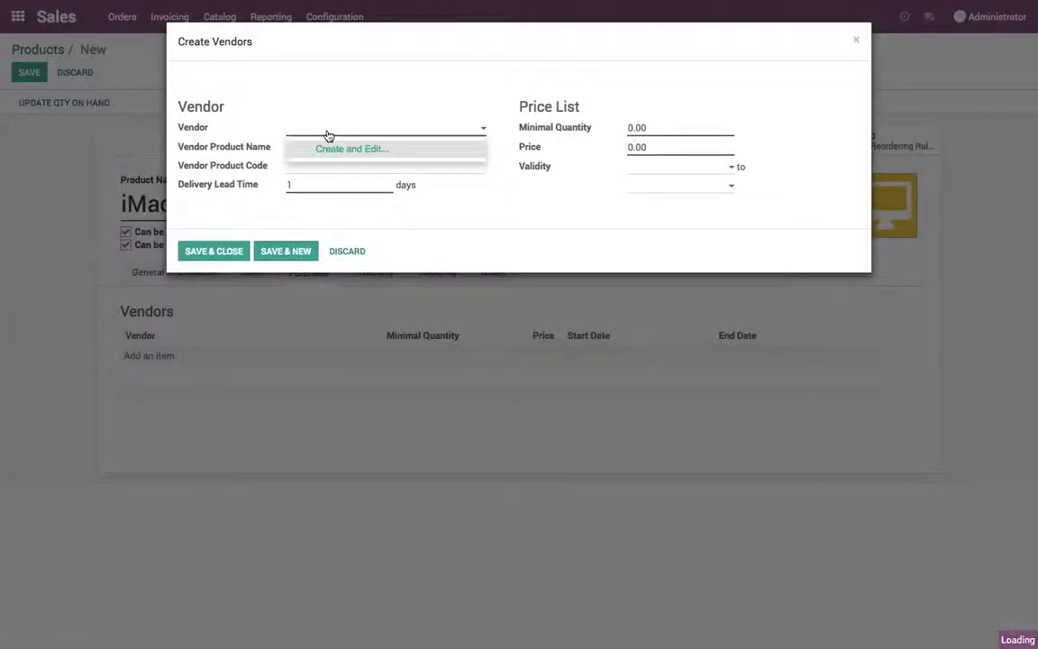
pyautogui.write('Default ')
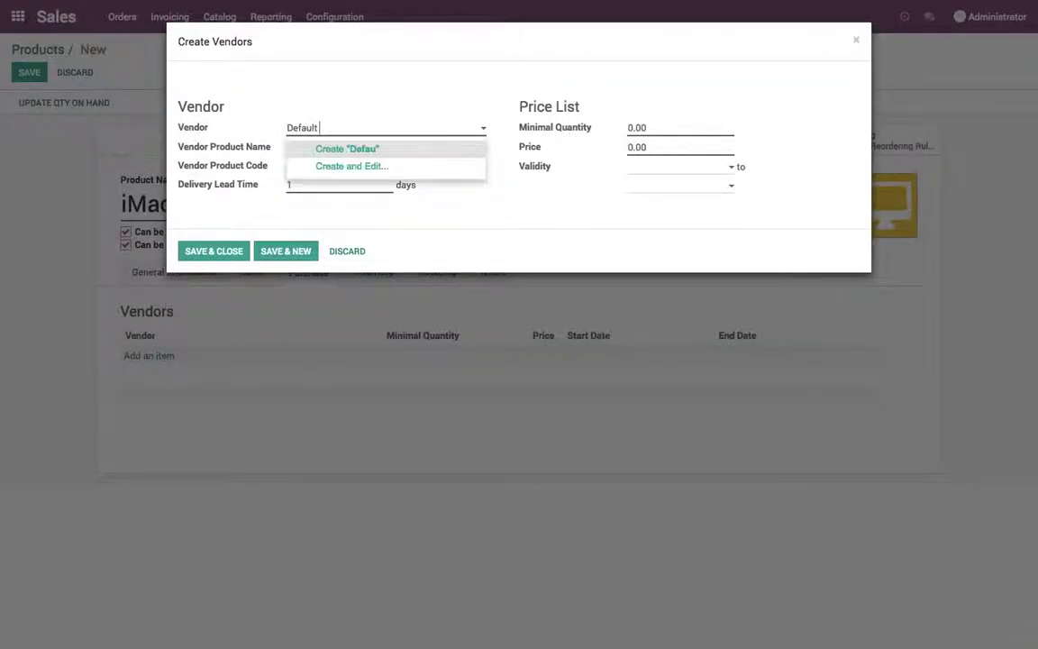
pyautogui.write('Supplier')
pyautogui.press('Tab')
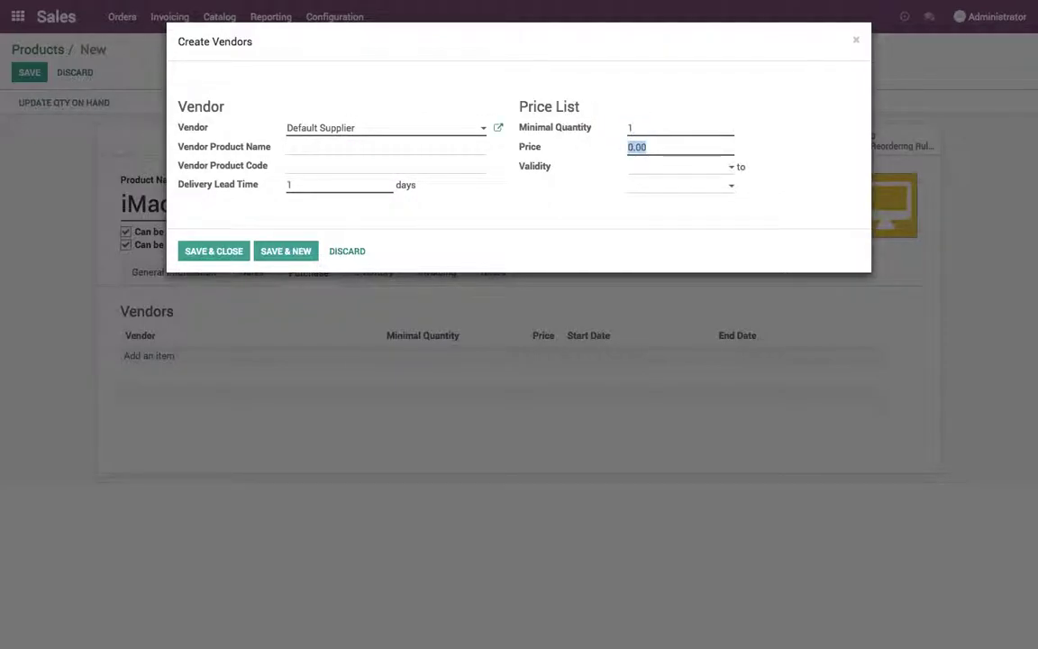
pyautogui.write('8')
pyautogui.click(218, 247)
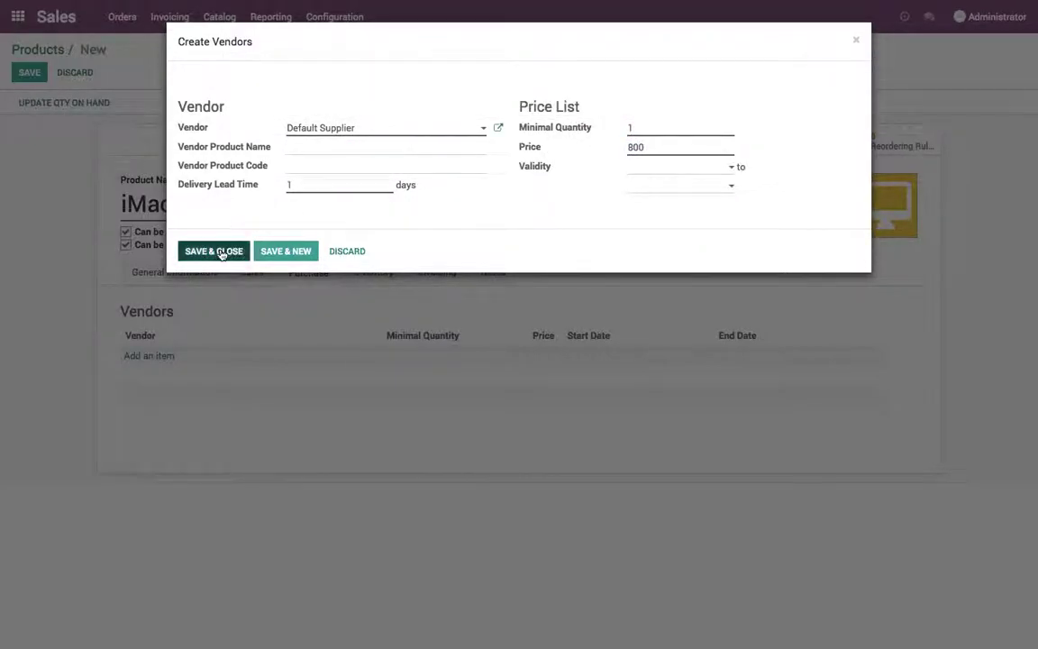
pyautogui.click(30, 73)
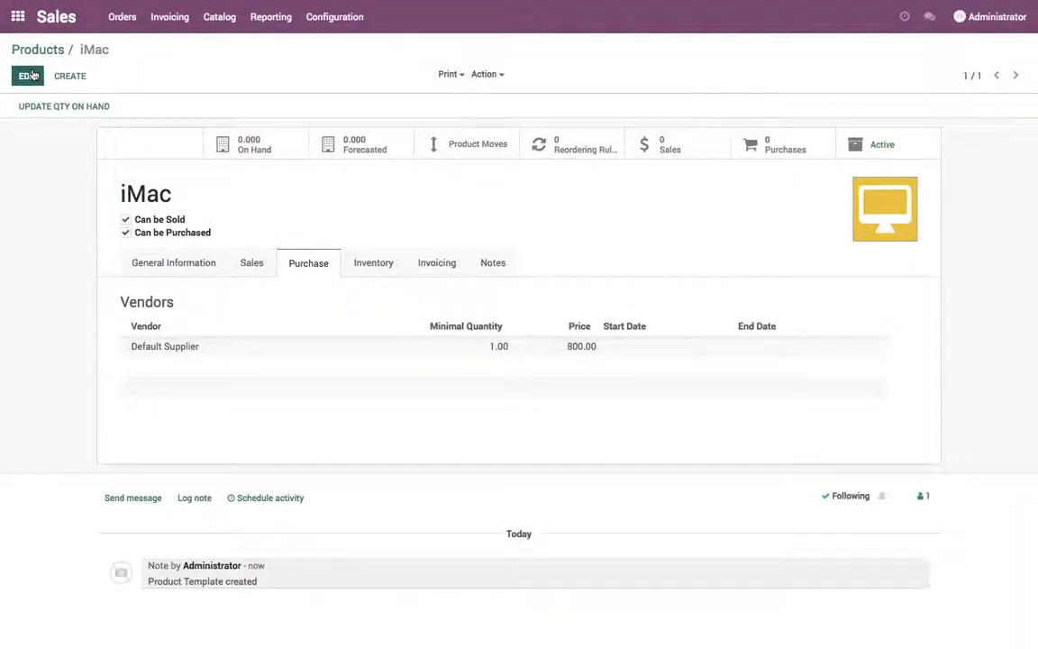
# - Switch to the Purchases app and create a new request for quotation with Default Supplier as vendor
pyautogui.click(18, 18)
pyautogui.click(468, 134)
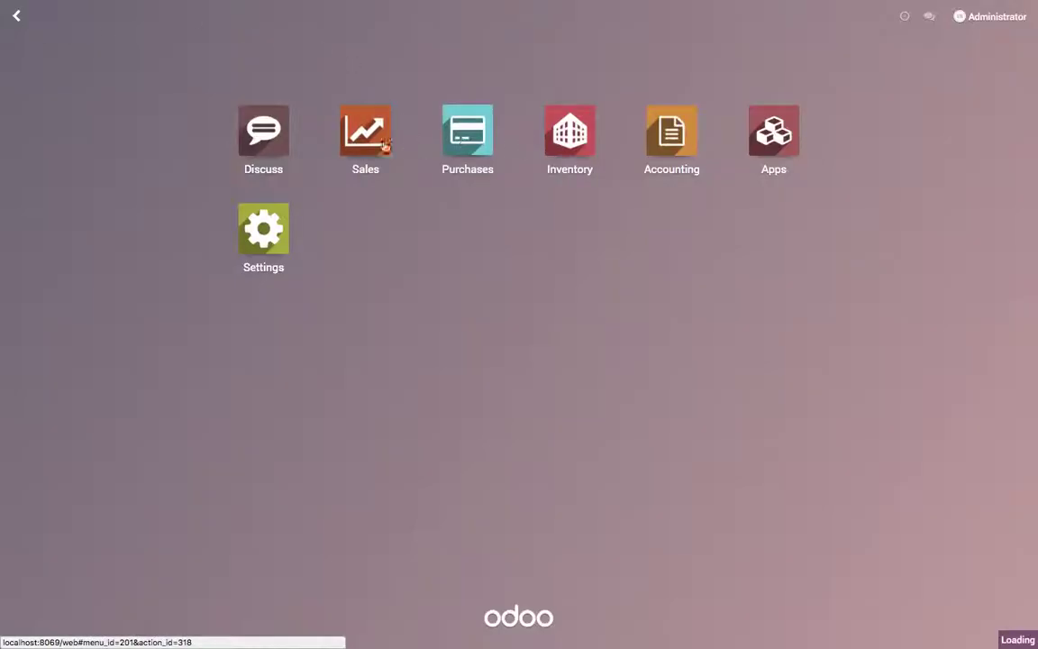
pyautogui.click(83, 74)
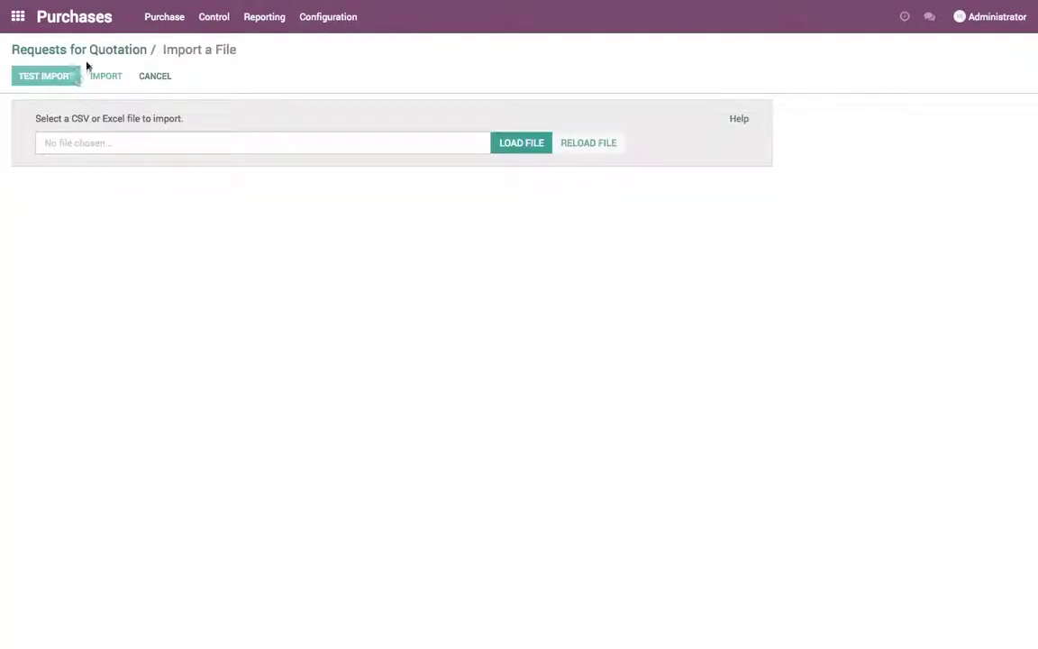
pyautogui.click(106, 50)
pyautogui.click(36, 76)
pyautogui.click(273, 216)
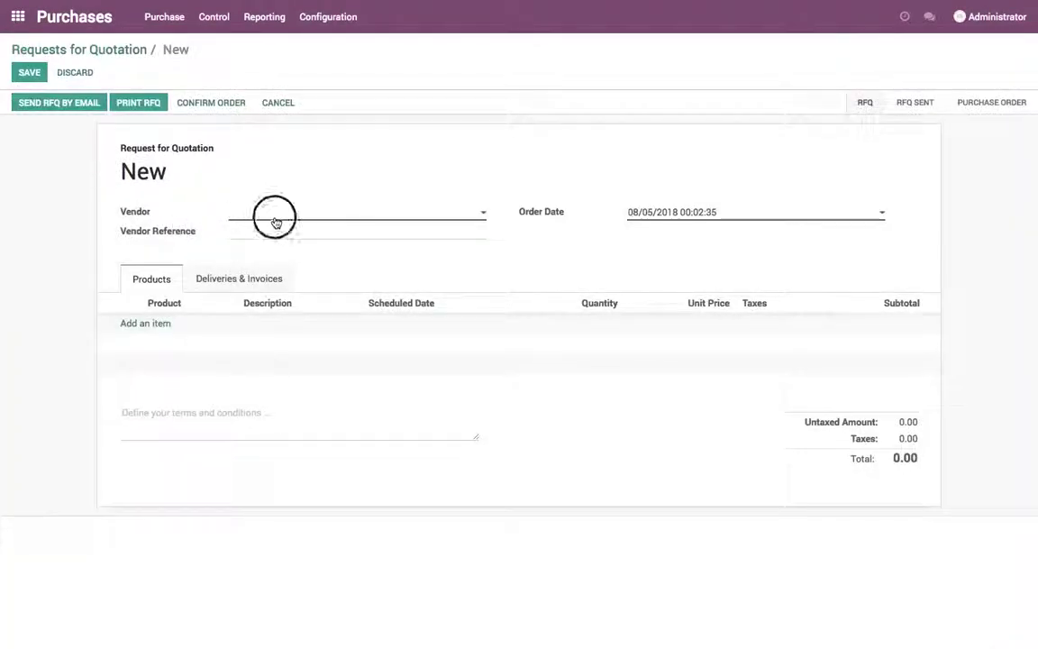
pyautogui.click(270, 236)
# - Add the iMac as a product line, then save the request for quotation and confirm the order
pyautogui.click(147, 325)
pyautogui.click(163, 331)
pyautogui.click(163, 346)
pyautogui.click(28, 72)
pyautogui.click(180, 108)
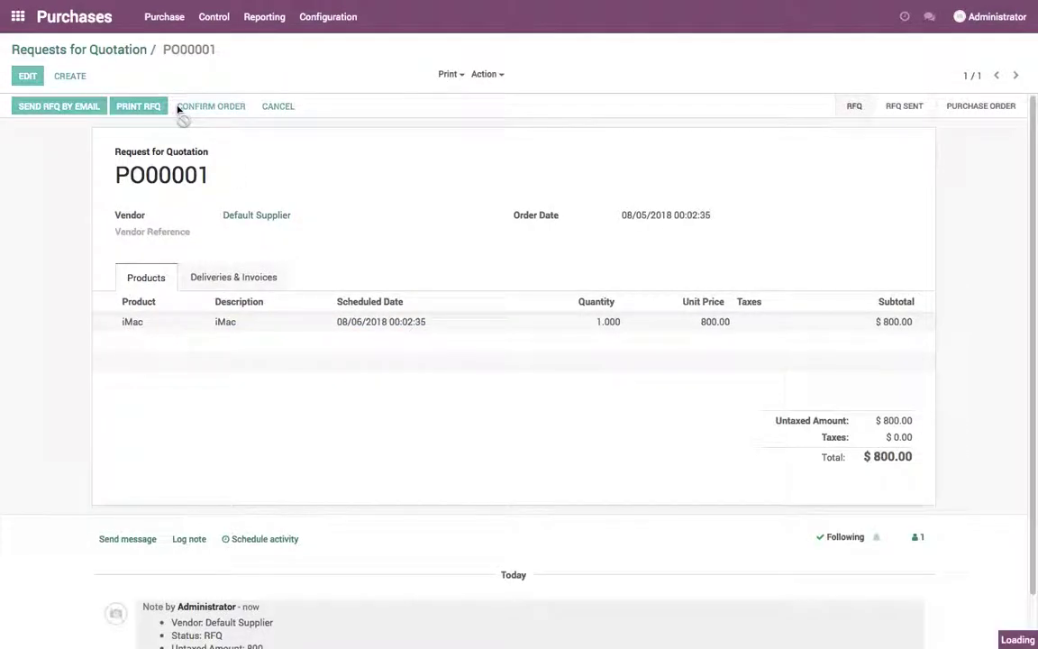
# - Receive the ordered iMac and validate the incoming shipment for the full quantity
pyautogui.click(168, 109)
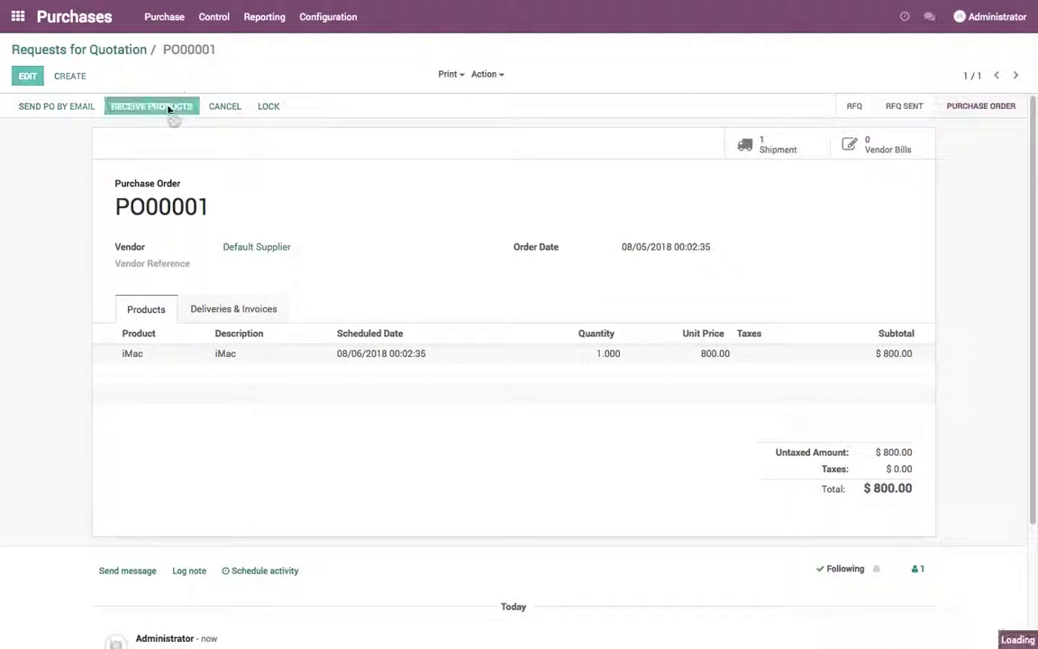
pyautogui.click(38, 104)
pyautogui.click(197, 152)
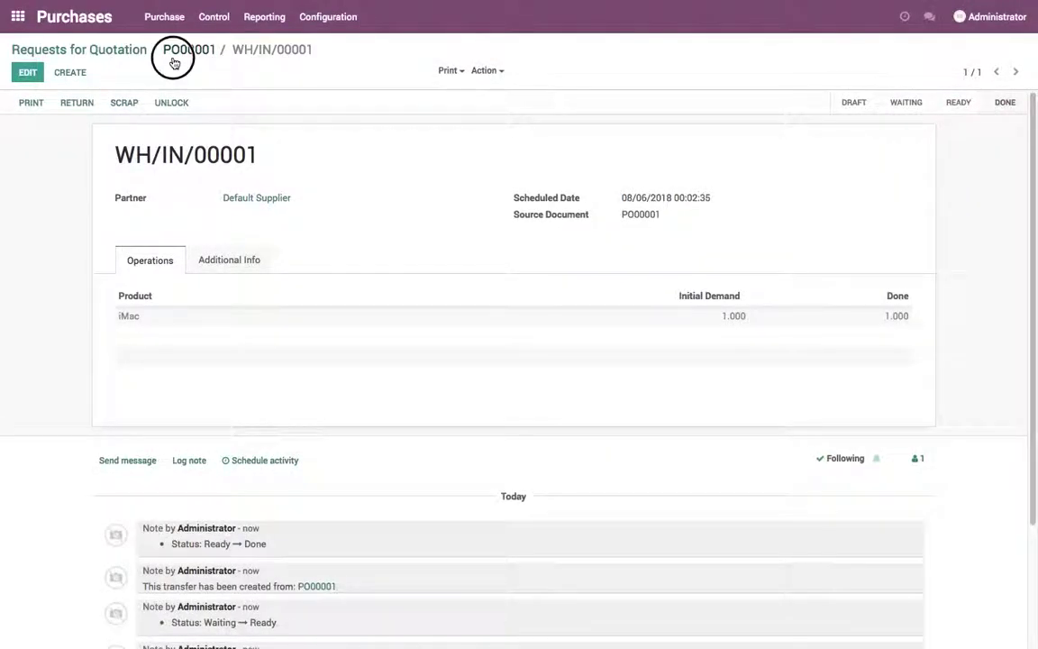
# - Create a vendor bill from the first purchase order, save it and validate it
pyautogui.click(174, 56)
pyautogui.click(865, 148)
pyautogui.click(19, 79)
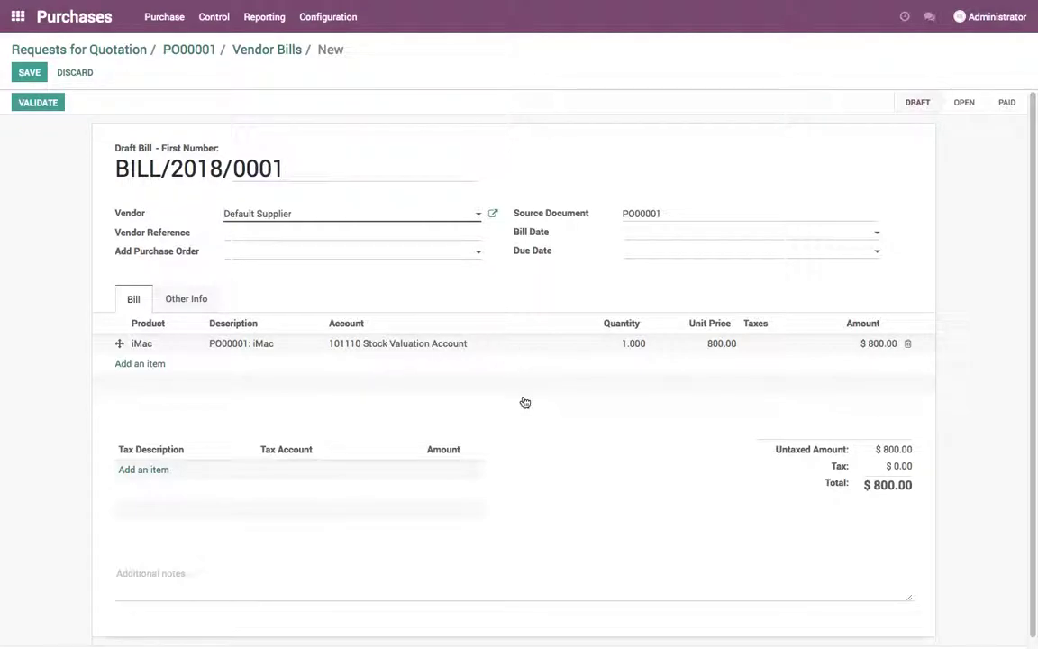
pyautogui.click(28, 72)
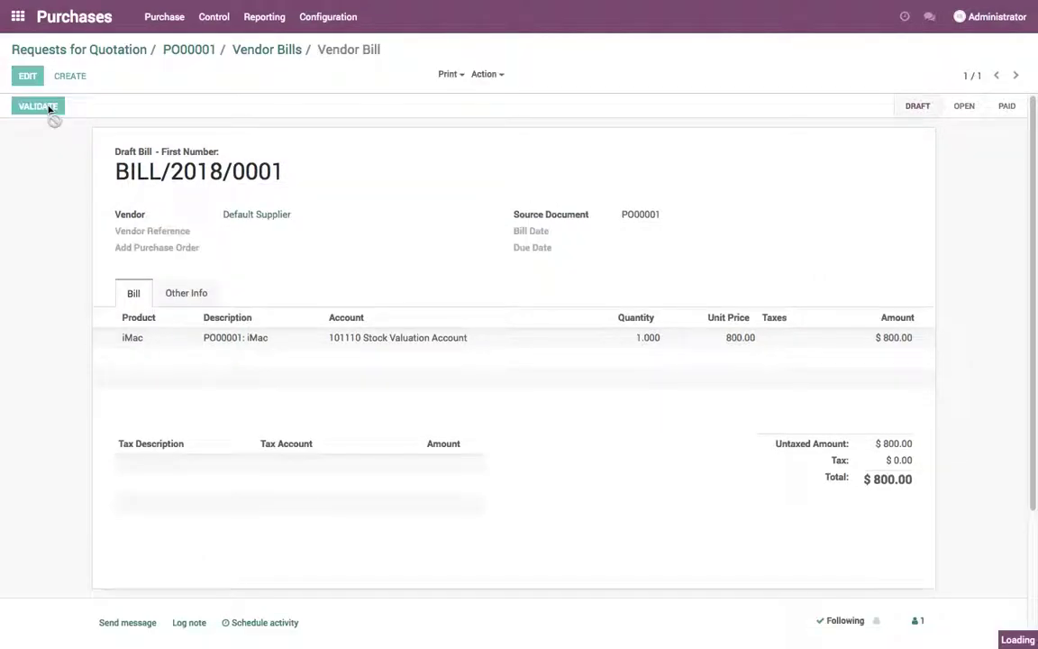
# - Duplicate the first purchase order, set the iMac's unit price to 860 in the copy and save it
pyautogui.click(165, 50)
pyautogui.click(486, 70)
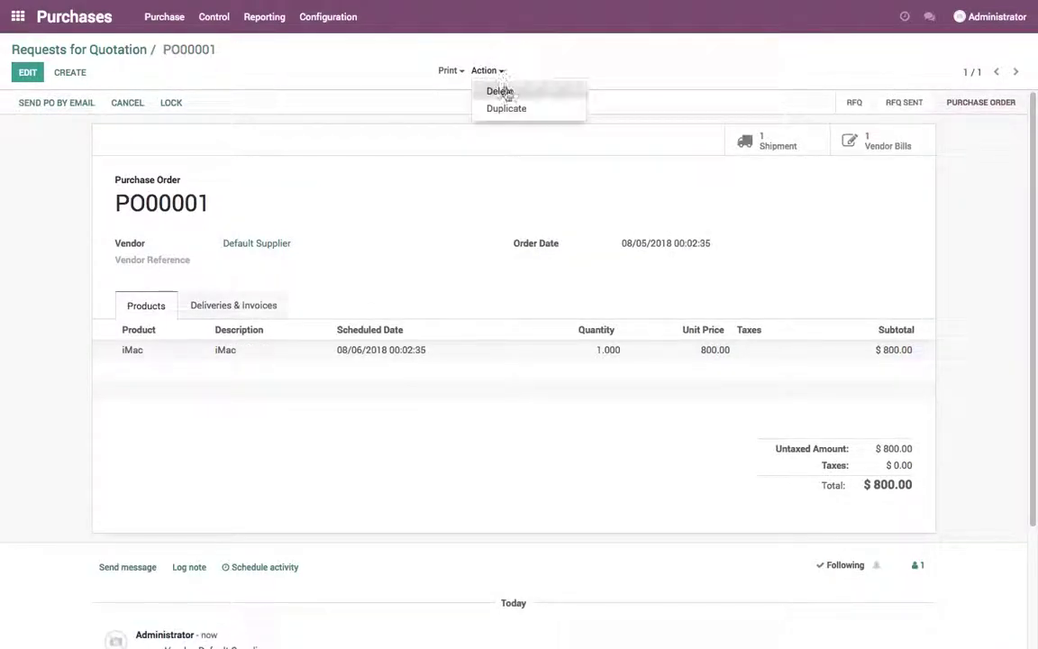
pyautogui.click(505, 108)
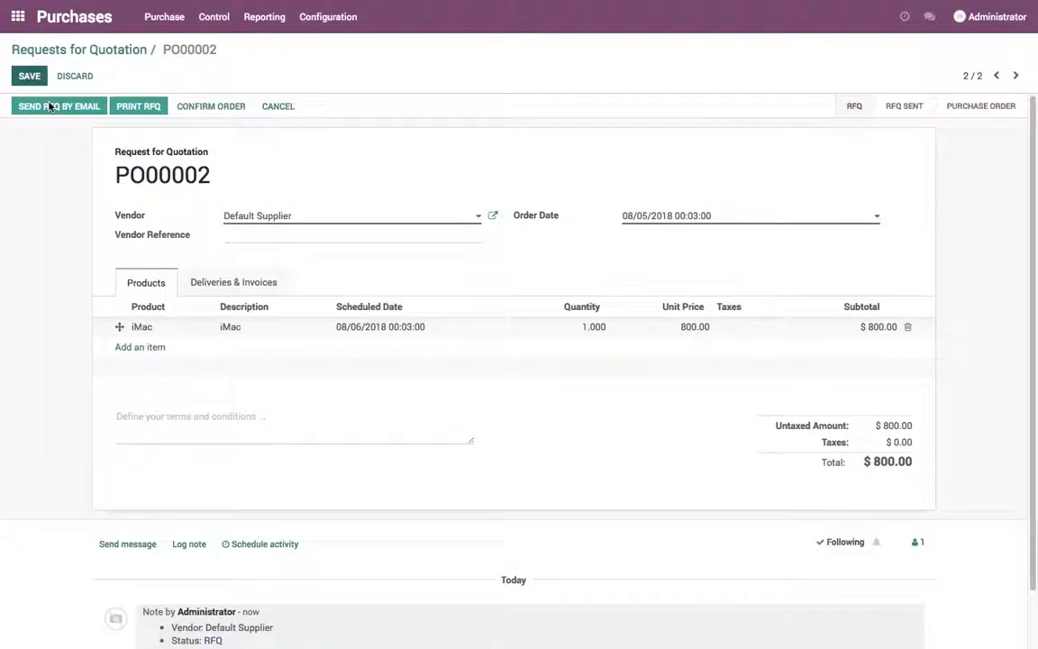
pyautogui.click(667, 328)
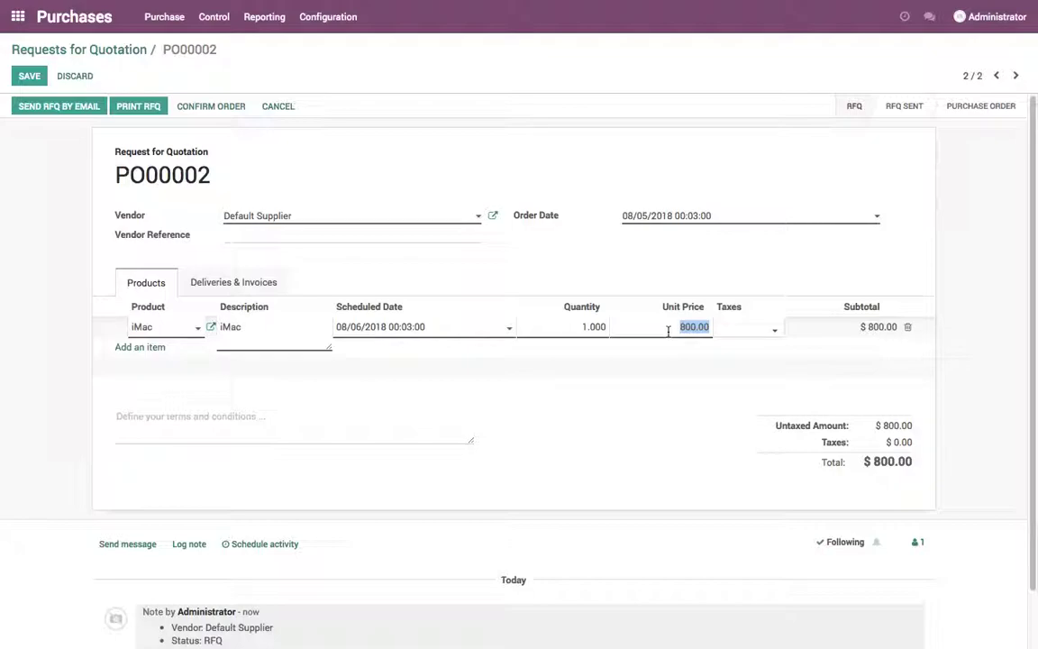
pyautogui.write('860')
pyautogui.click(27, 171)
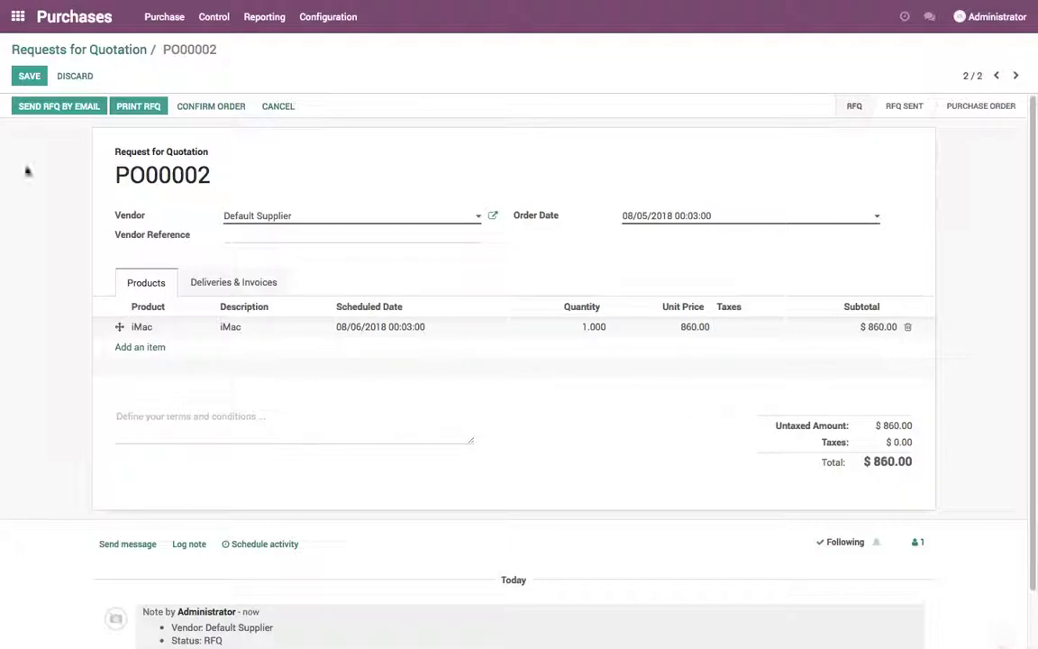
pyautogui.click(26, 79)
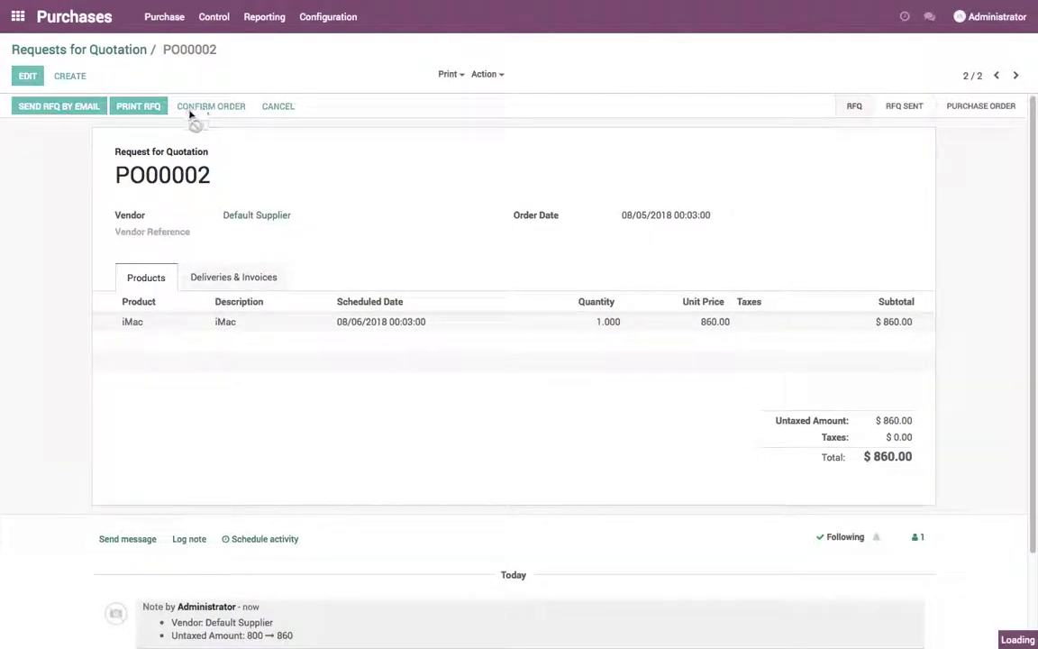
# - Confirm the duplicated purchase order and receive its iMac by validating the full incoming shipment
pyautogui.click(194, 109)
pyautogui.click(140, 108)
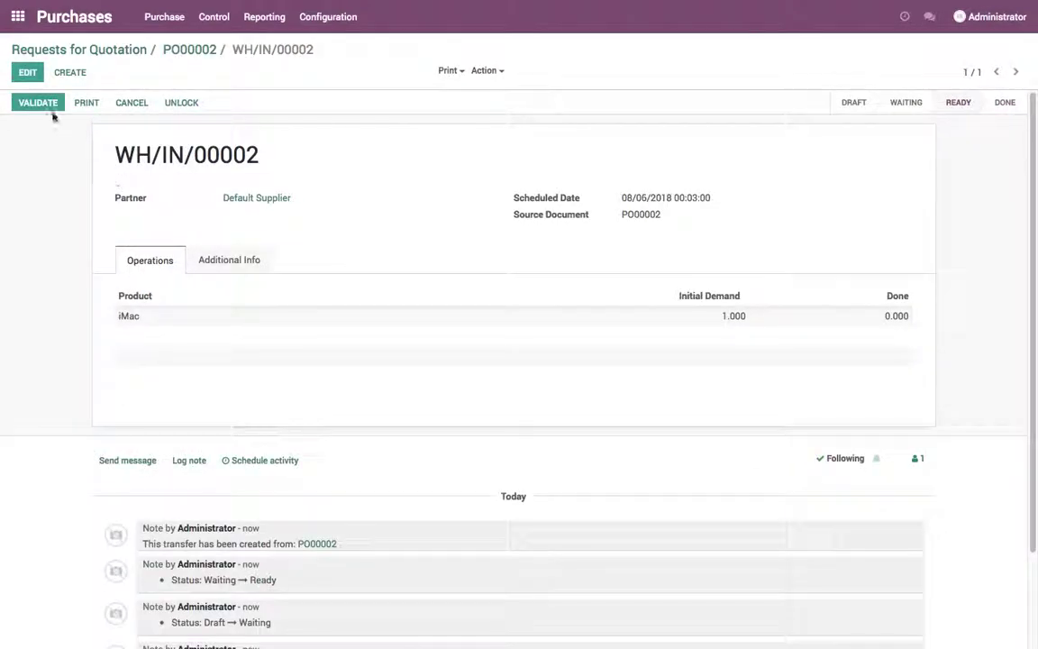
pyautogui.click(41, 102)
pyautogui.click(198, 150)
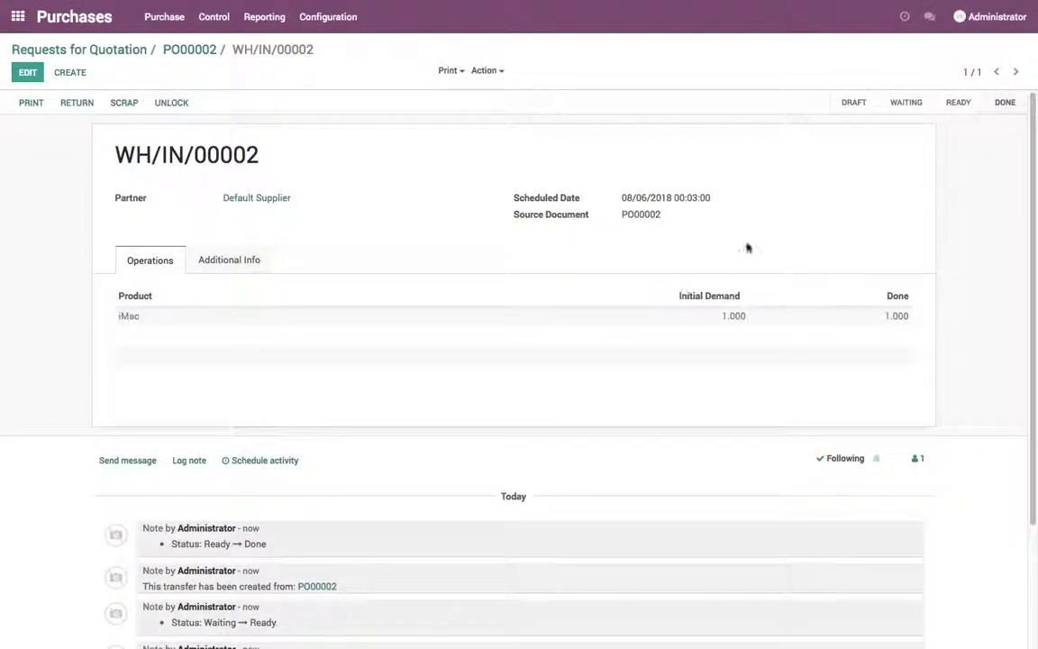
# - Switch to the Inventory app and examine the iMac's valuation report and its individual stock move values
pyautogui.click(45, 50)
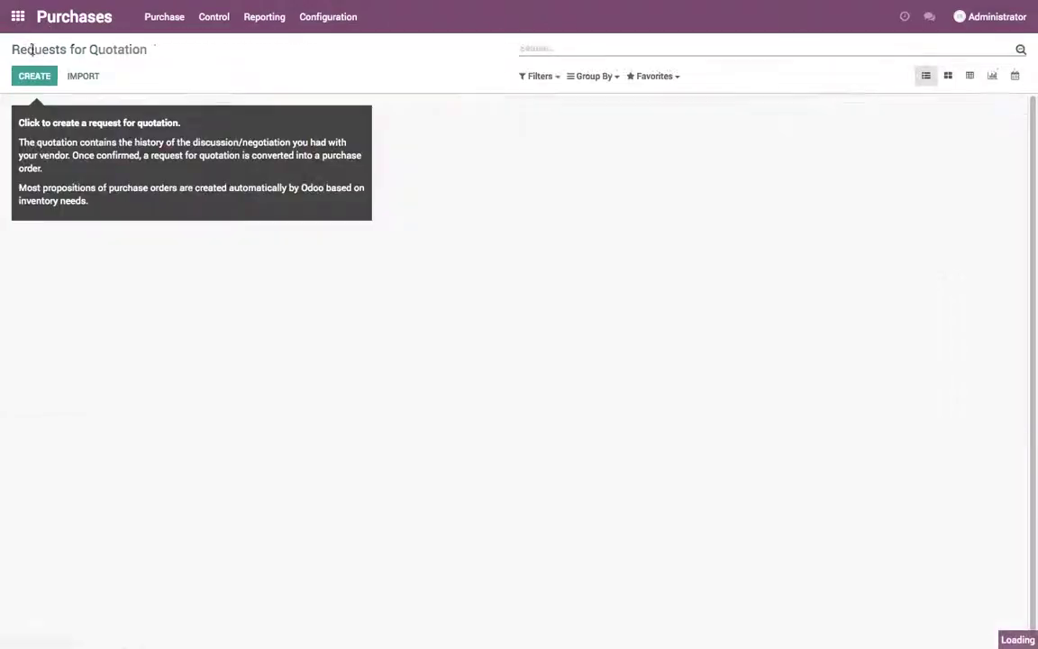
pyautogui.click(17, 16)
pyautogui.click(523, 142)
pyautogui.click(343, 16)
pyautogui.click(353, 68)
pyautogui.click(315, 189)
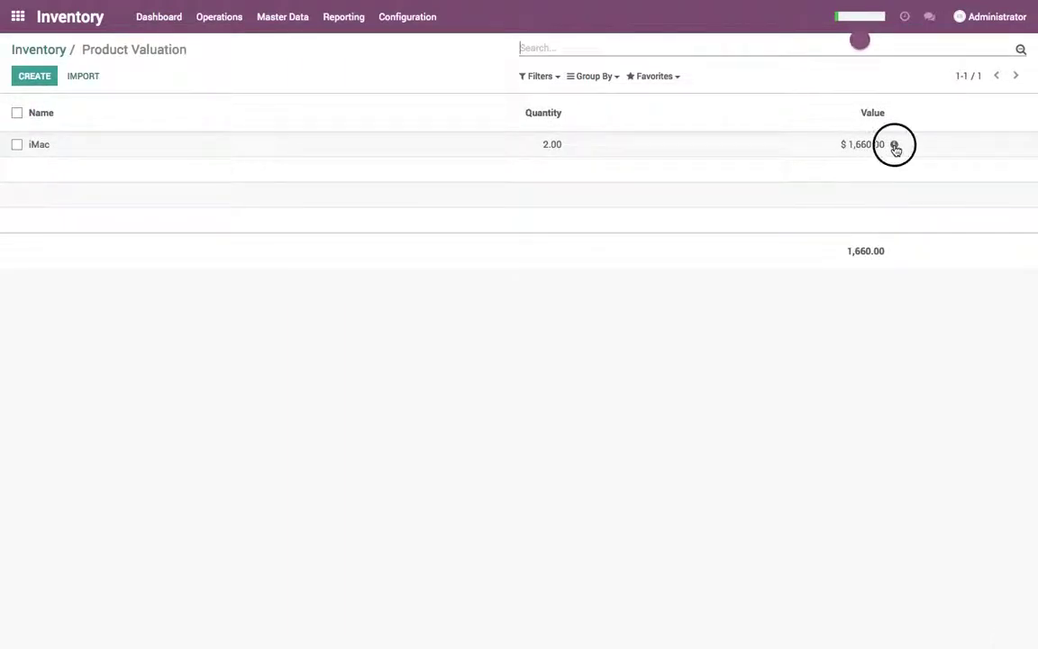
pyautogui.click(895, 145)
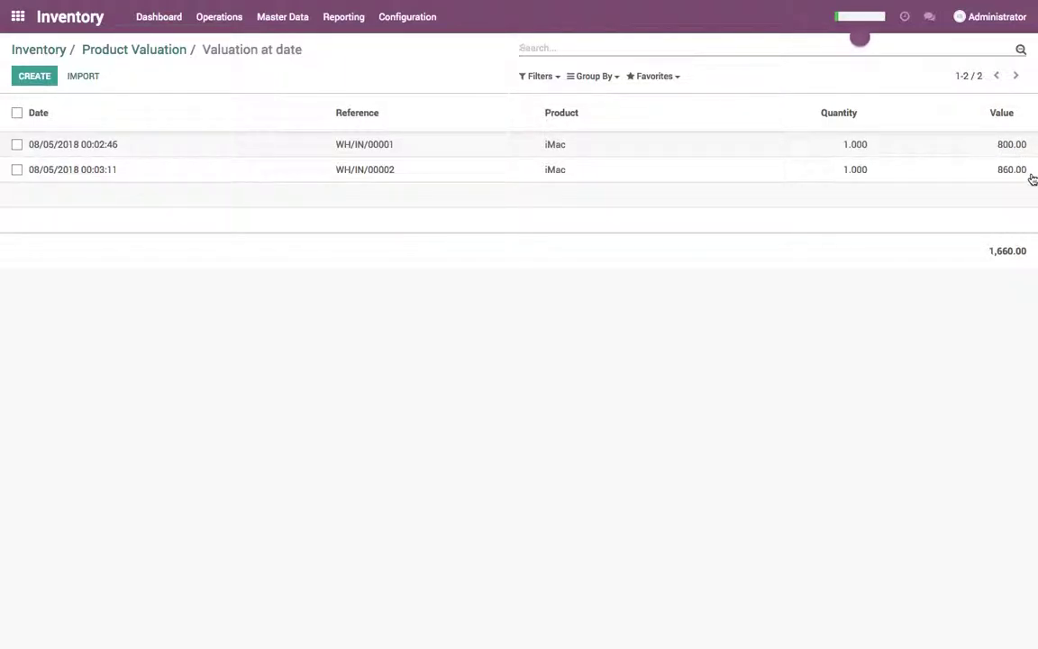
pyautogui.click(21, 51)
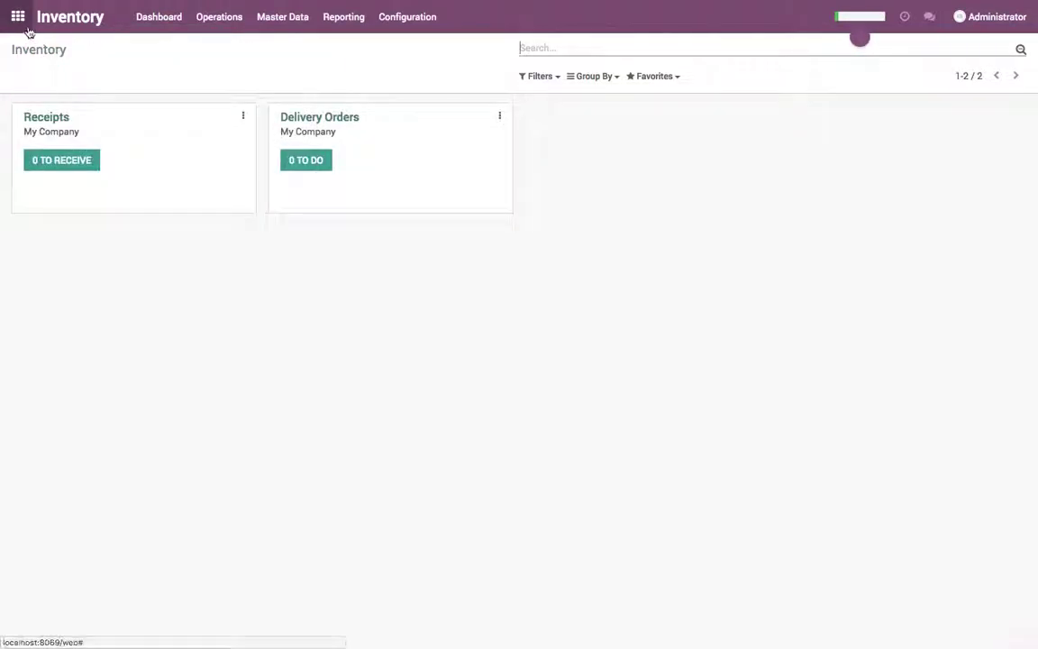
# - Switch to the Accounting app and open the list of vendor bills
pyautogui.click(18, 17)
pyautogui.click(655, 142)
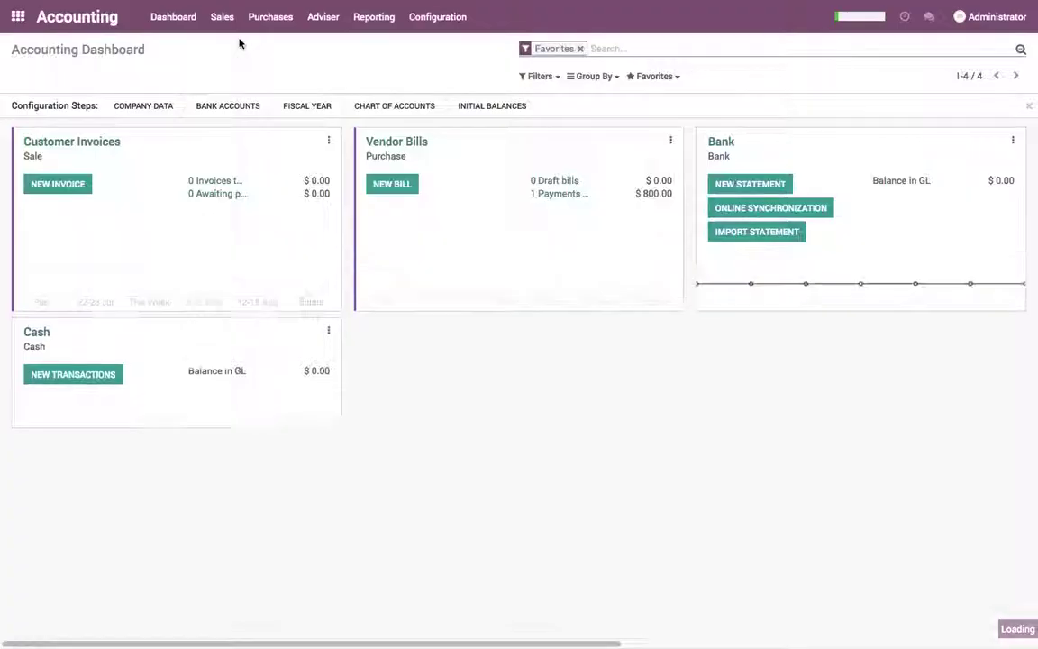
pyautogui.click(261, 20)
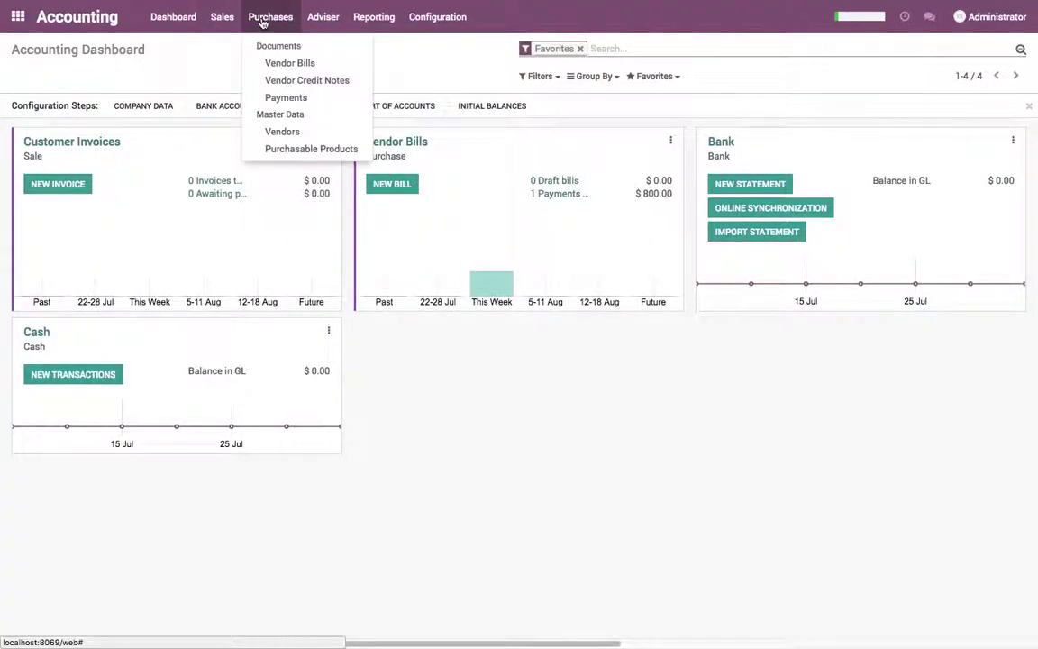
pyautogui.click(276, 78)
pyautogui.click(283, 7)
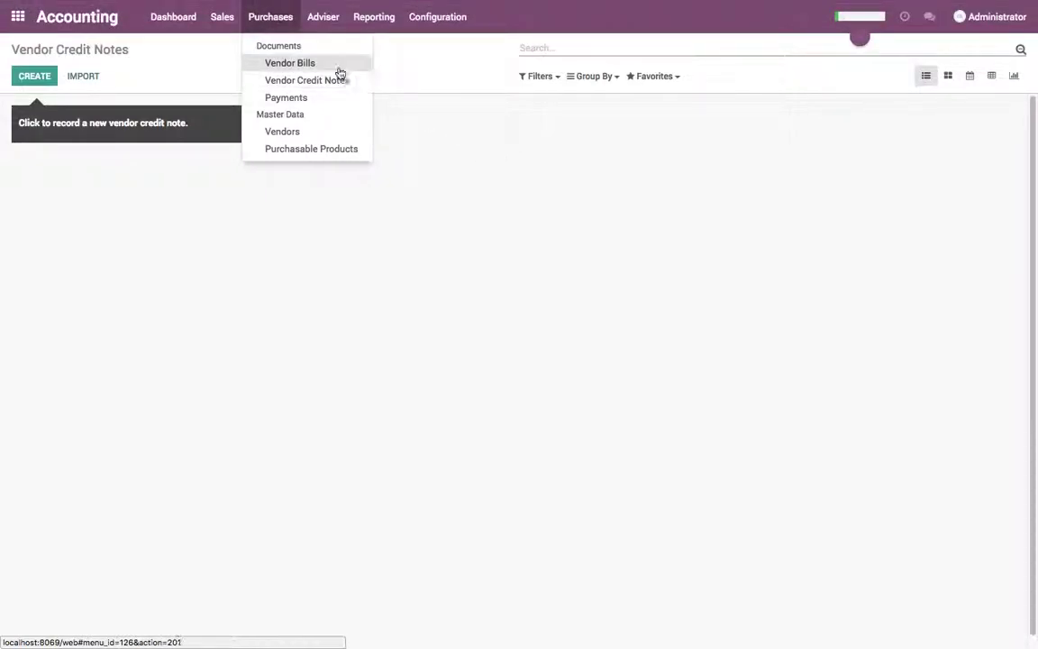
pyautogui.click(338, 66)
# - Create a vendor bill from purchase order PO00002, save it and validate it
pyautogui.click(37, 76)
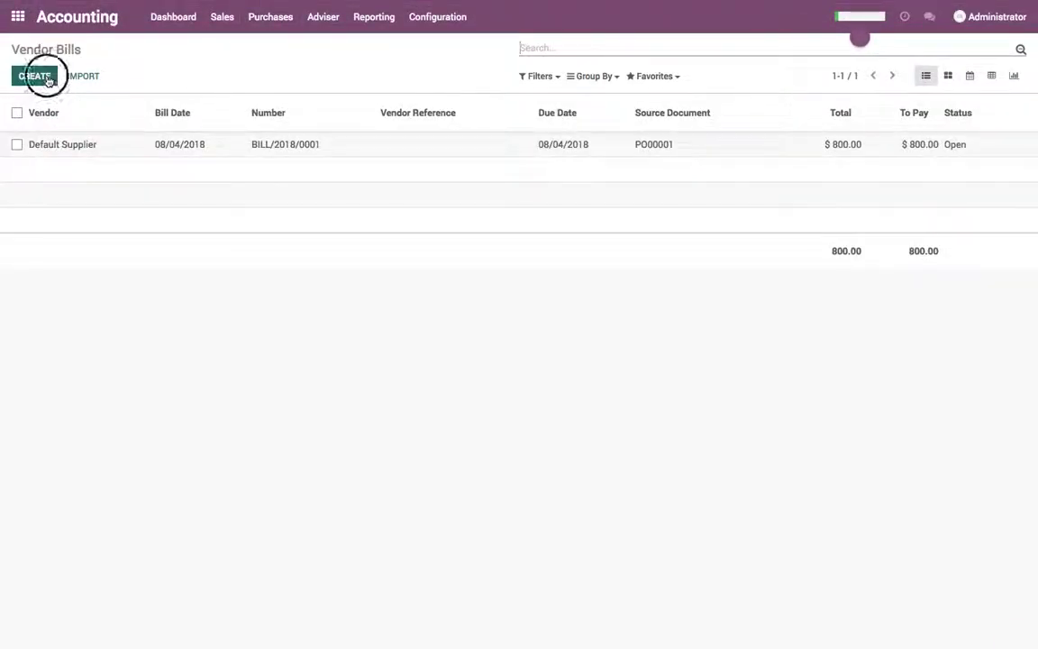
pyautogui.click(313, 230)
pyautogui.click(316, 245)
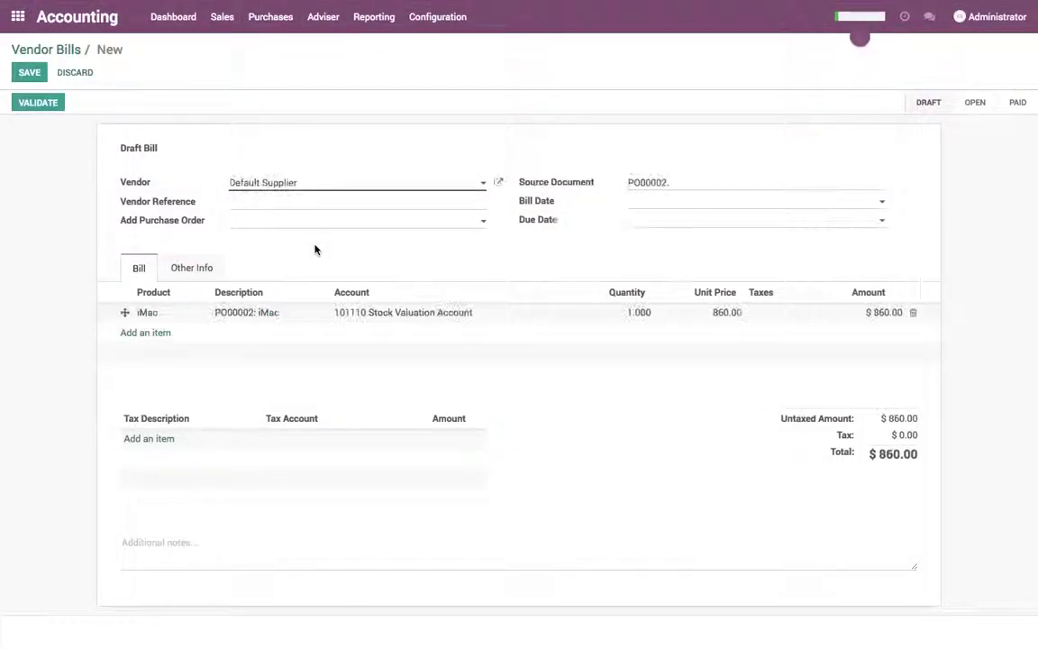
pyautogui.click(28, 72)
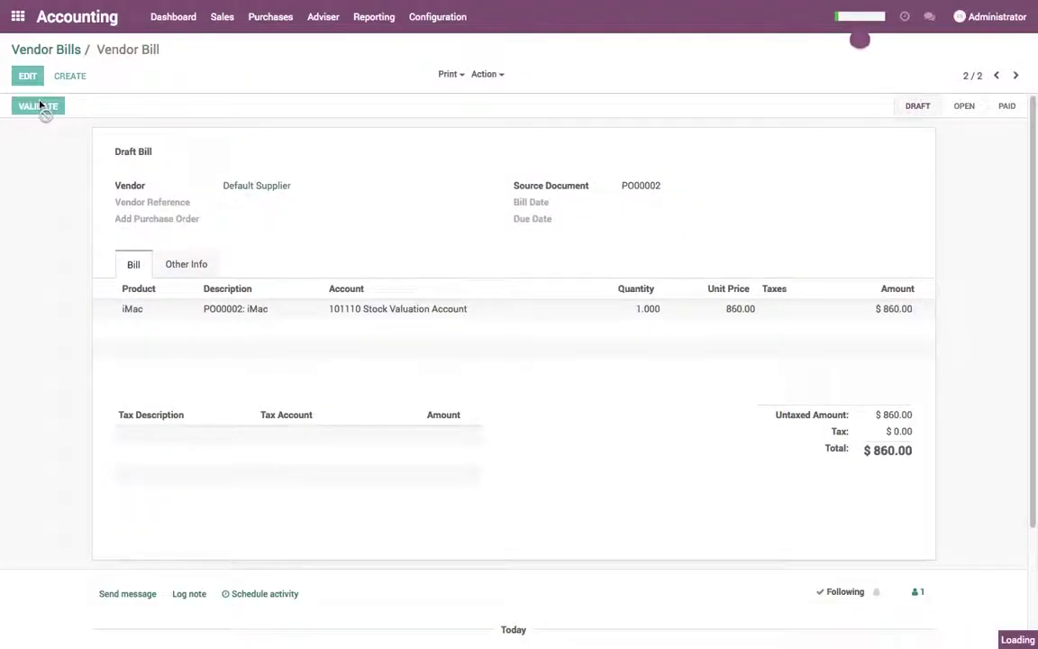
pyautogui.click(38, 106)
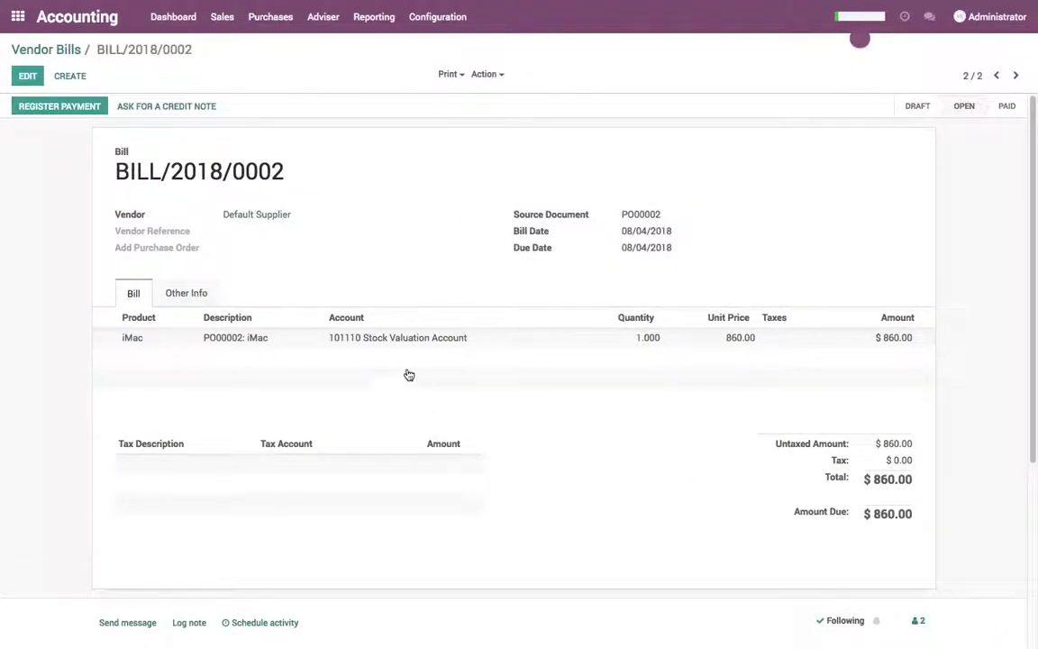
# - Open the balance sheet and examine the Stock Valuation Account amount under current assets
pyautogui.click(374, 17)
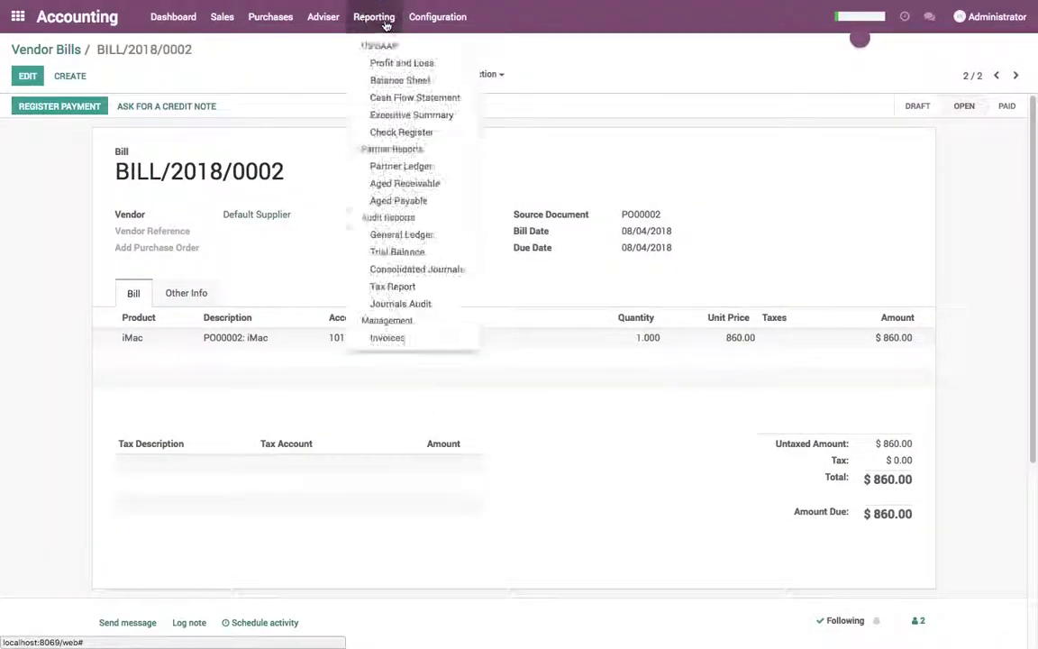
pyautogui.click(389, 70)
pyautogui.click(361, 18)
pyautogui.click(399, 79)
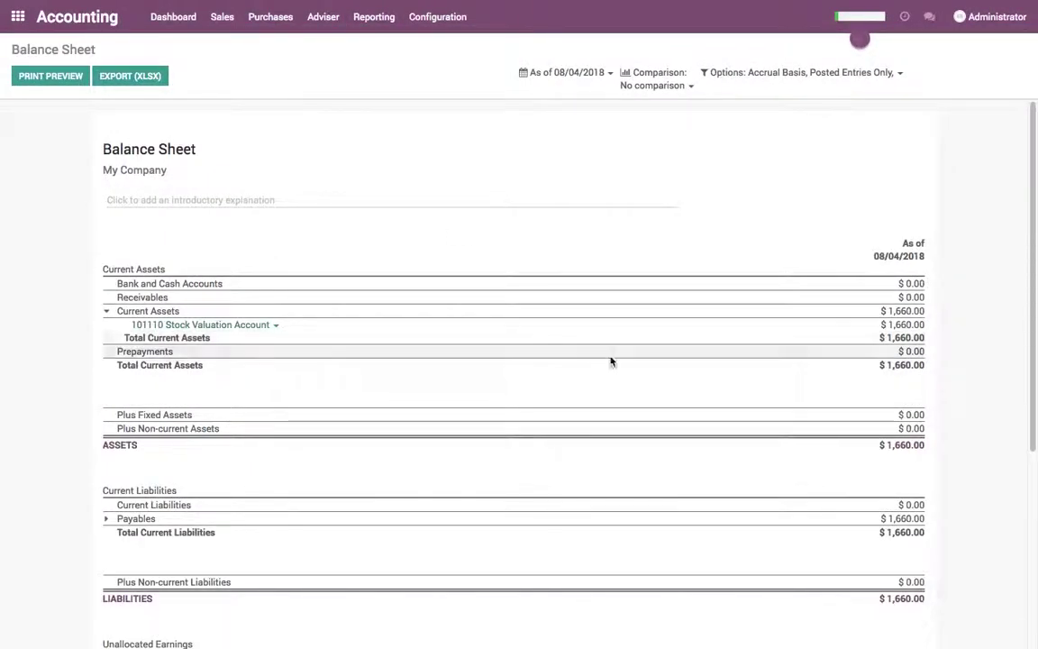
pyautogui.moveTo(890, 325); pyautogui.dragTo(924, 324)
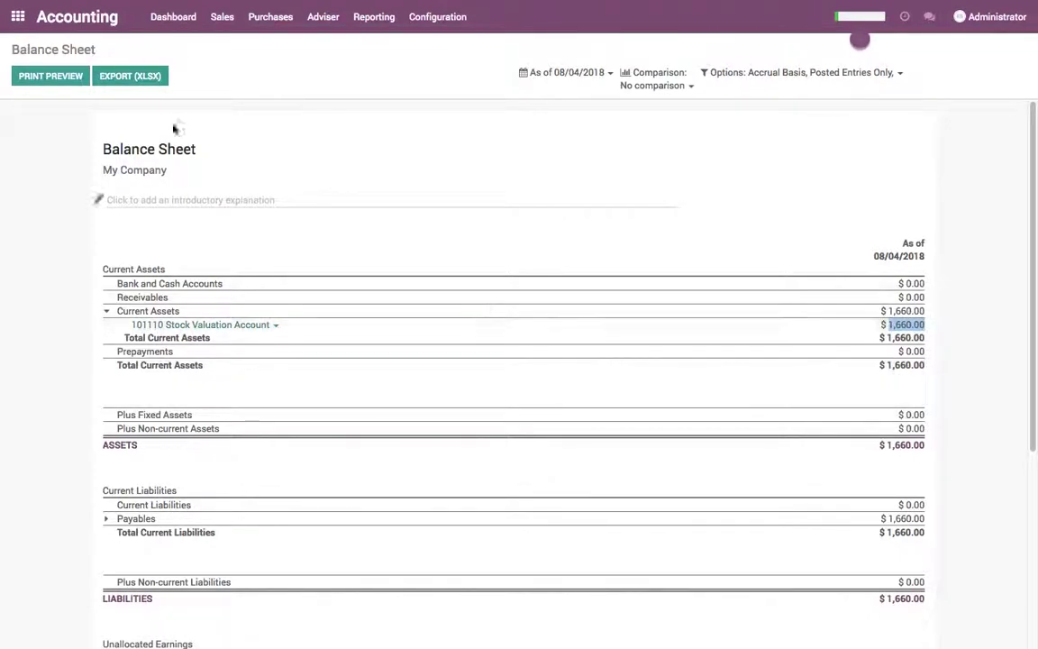
# - Switch to the Sales app and start a quotation for a new customer named China Export
pyautogui.click(18, 16)
pyautogui.click(365, 149)
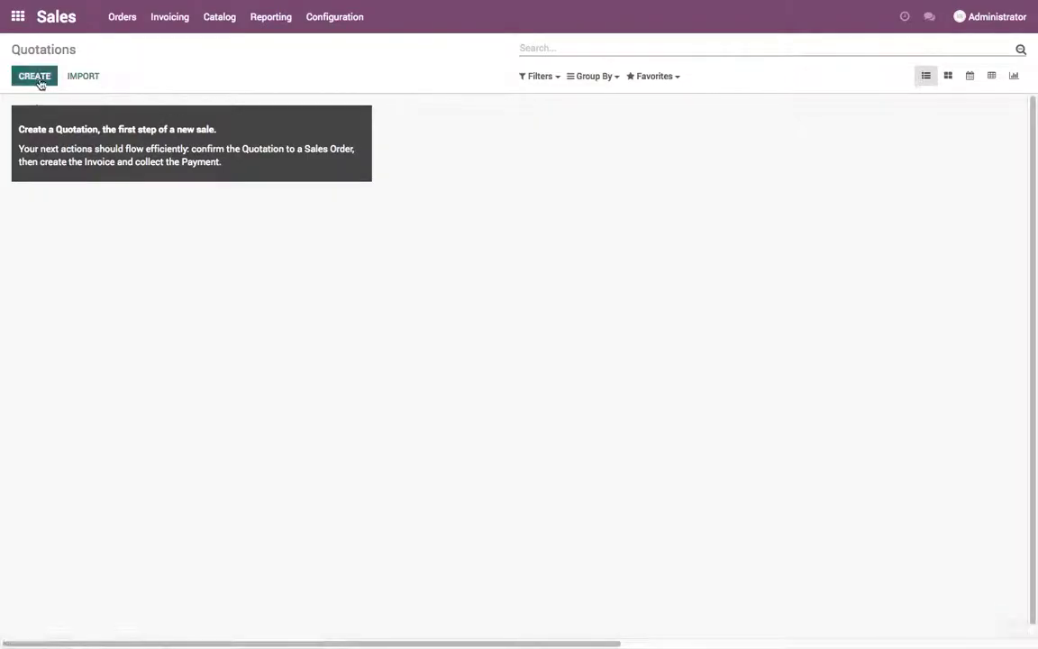
pyautogui.hotkey('alt', 'c')
pyautogui.write('Chi')
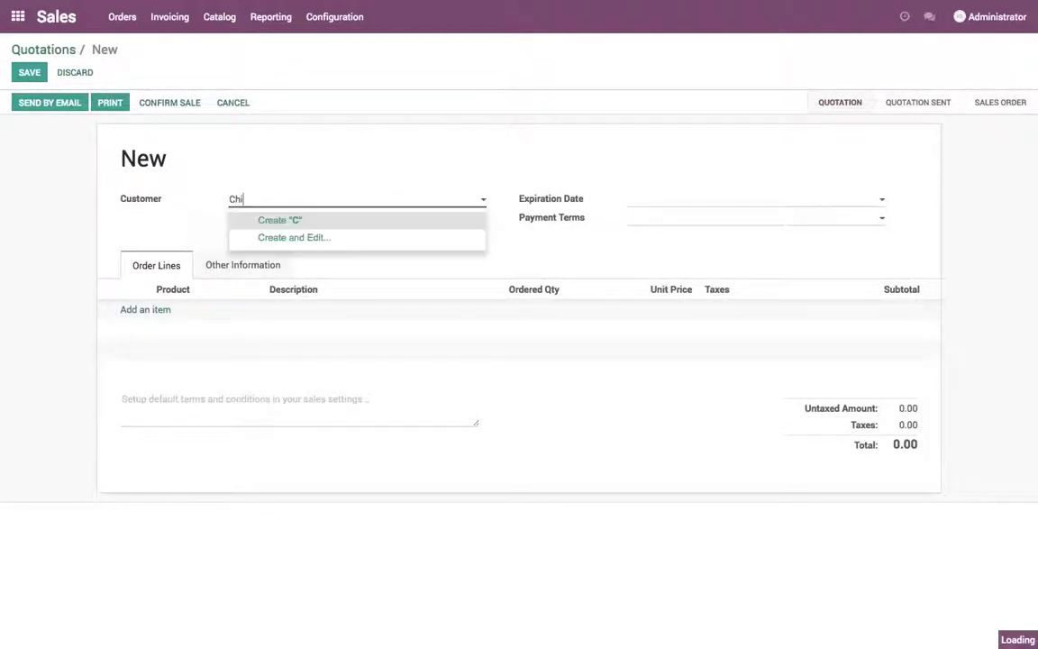
pyautogui.write('na Export')
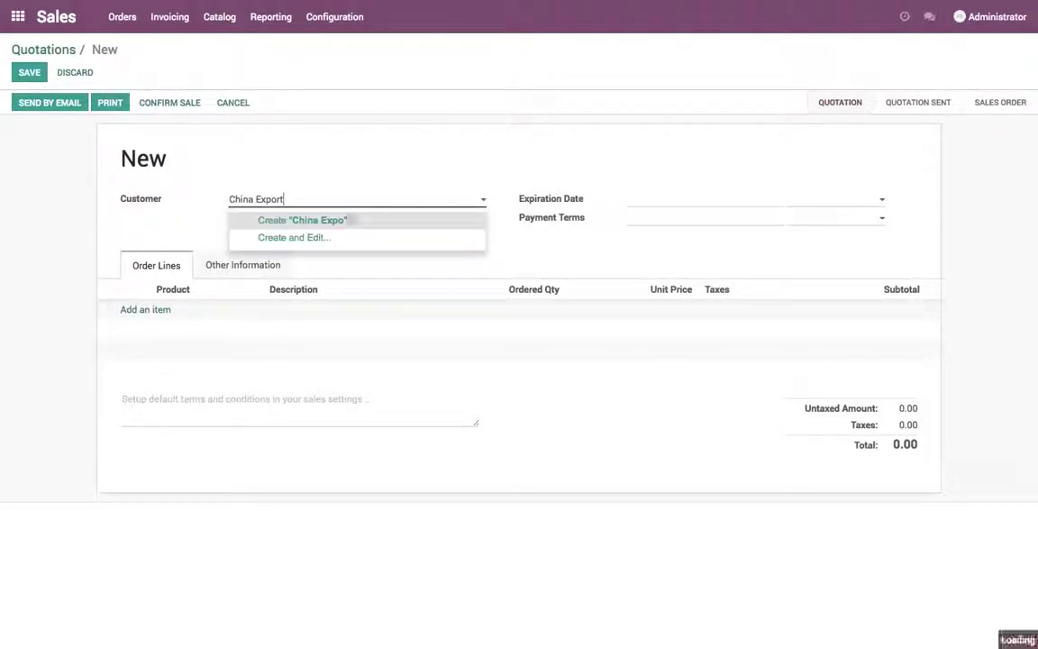
pyautogui.press('Return')
# - Add one iMac to the China Export quotation, save it and confirm the sale
pyautogui.click(158, 311)
pyautogui.click(176, 331)
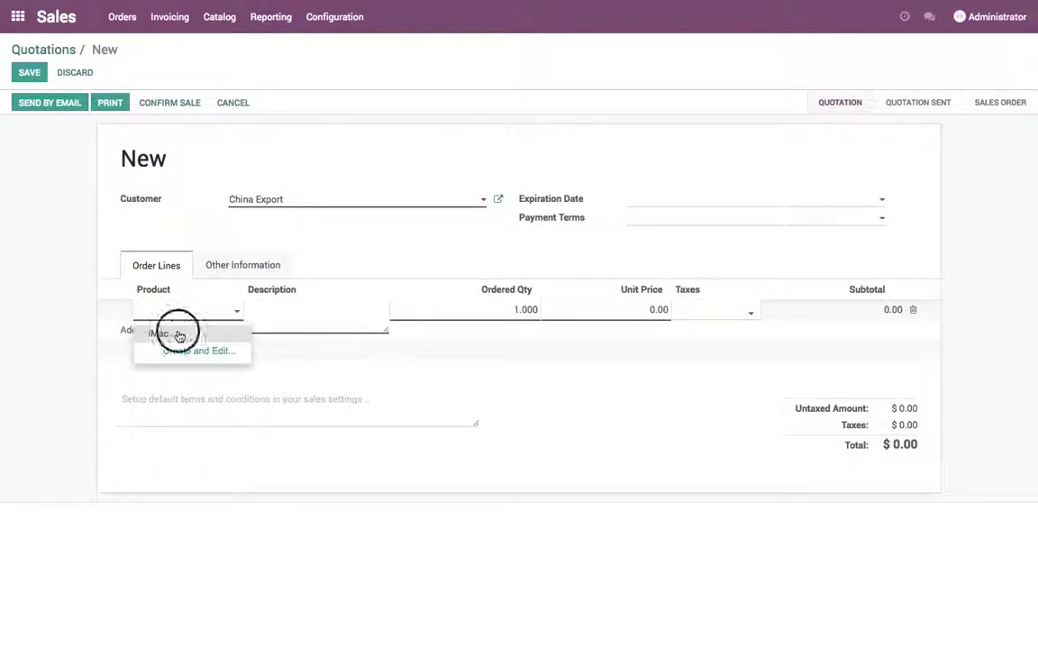
pyautogui.click(622, 353)
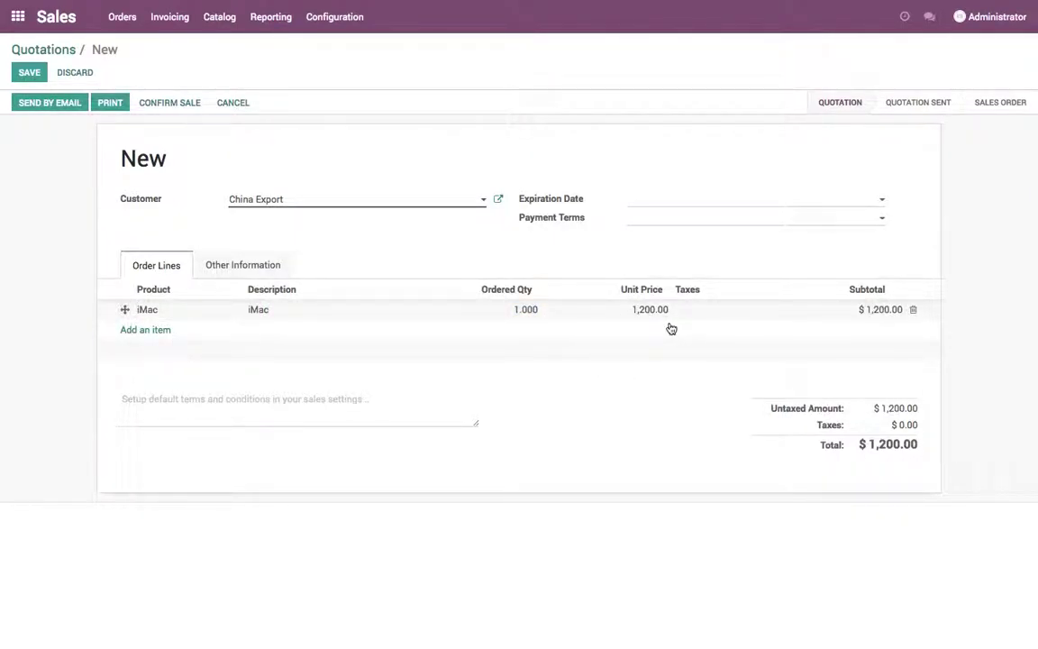
pyautogui.click(38, 82)
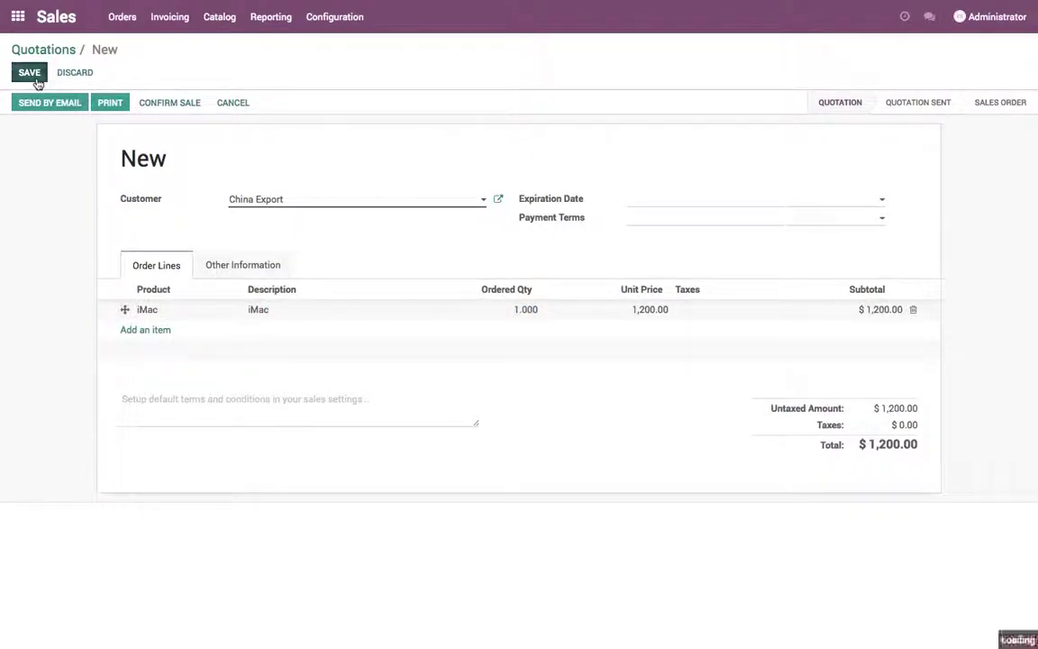
pyautogui.click(167, 106)
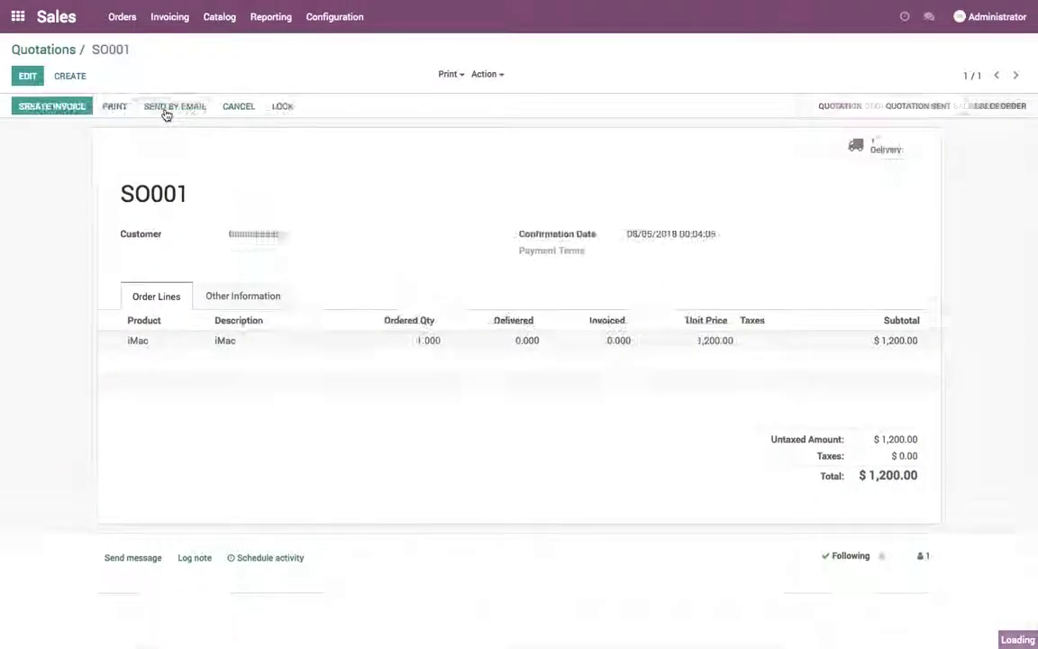
# - Deliver the sold iMac by validating the full outgoing shipment and return to the sales order
pyautogui.click(892, 145)
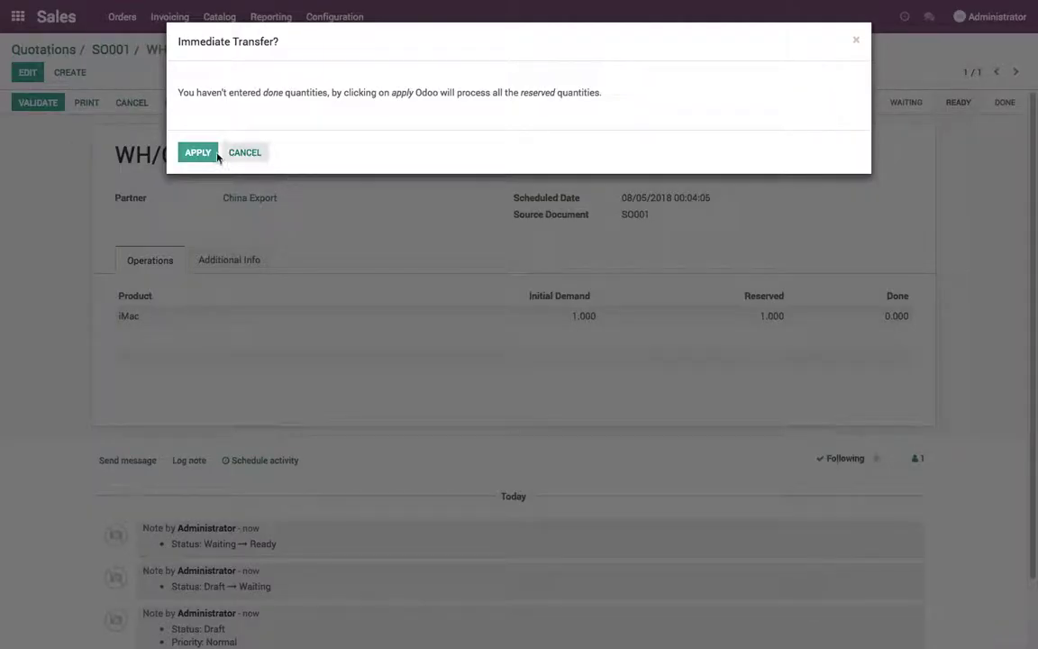
pyautogui.click(202, 153)
pyautogui.click(126, 49)
# - Create the sales order's invoice with invoiceable lines (deduct down payments), view it and validate it
pyautogui.click(69, 105)
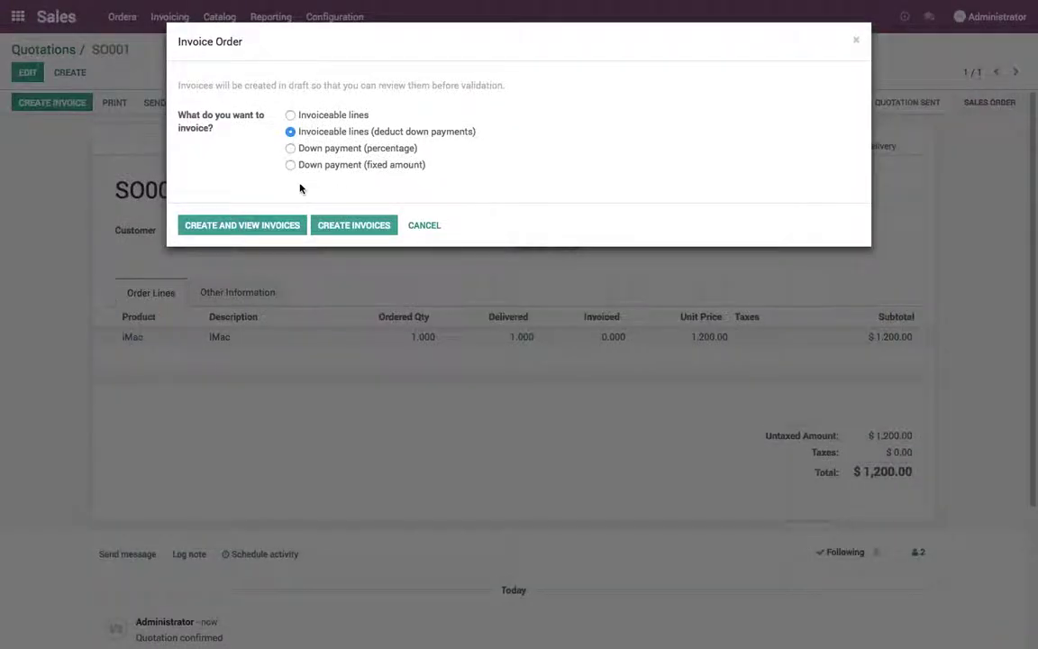
pyautogui.click(278, 226)
pyautogui.click(59, 108)
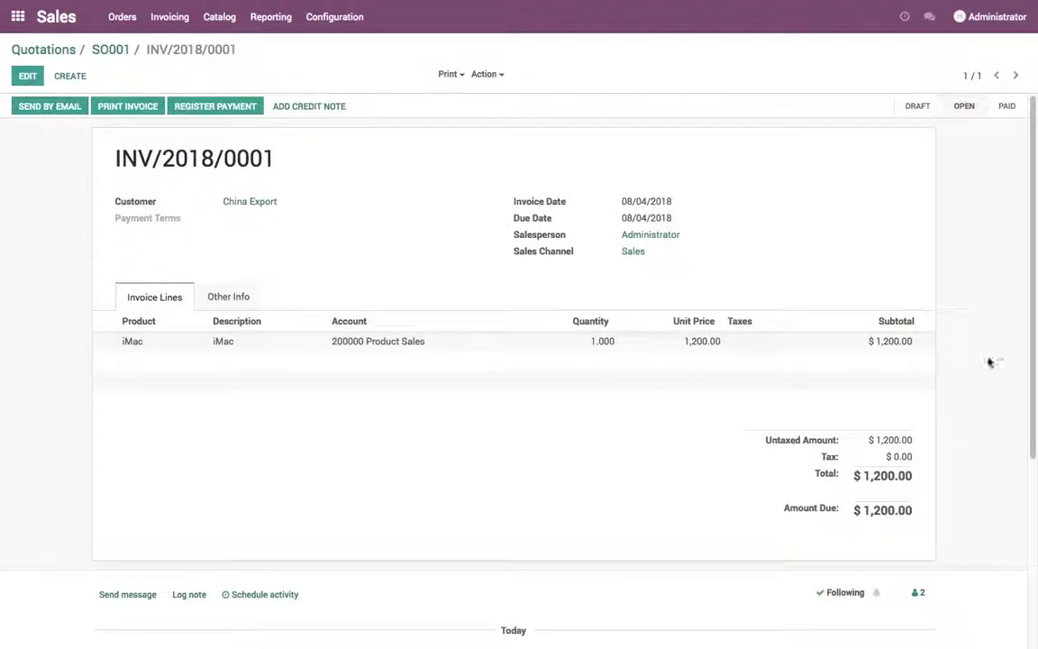
# - Switch to the Inventory app and examine the iMac's inventory valuation and stock move values after the sale
pyautogui.click(18, 17)
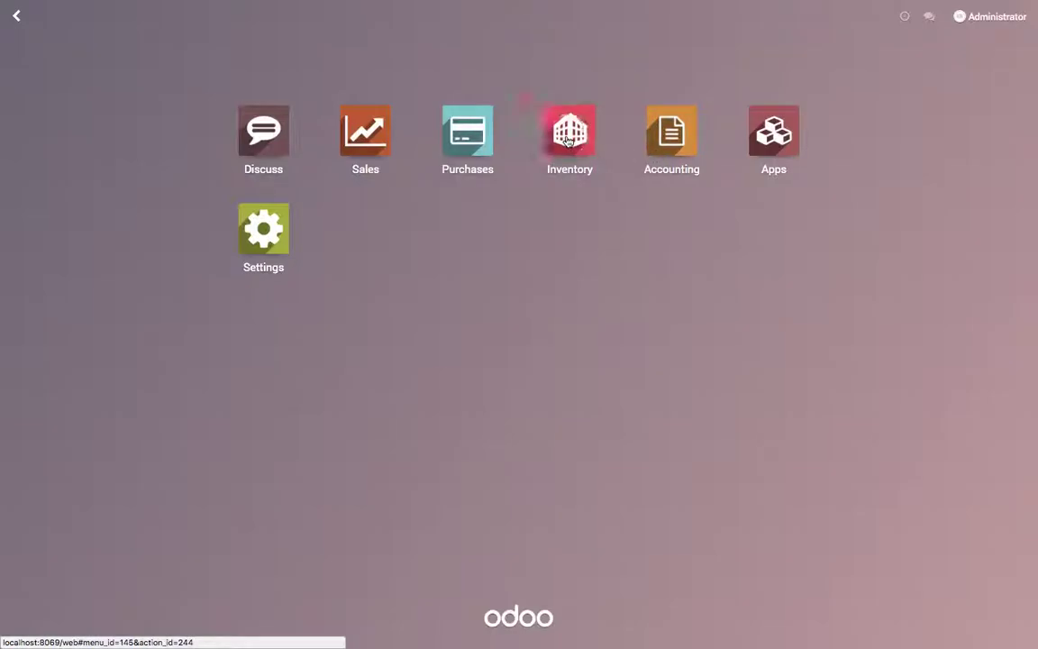
pyautogui.click(569, 135)
pyautogui.click(344, 17)
pyautogui.click(364, 64)
pyautogui.click(331, 181)
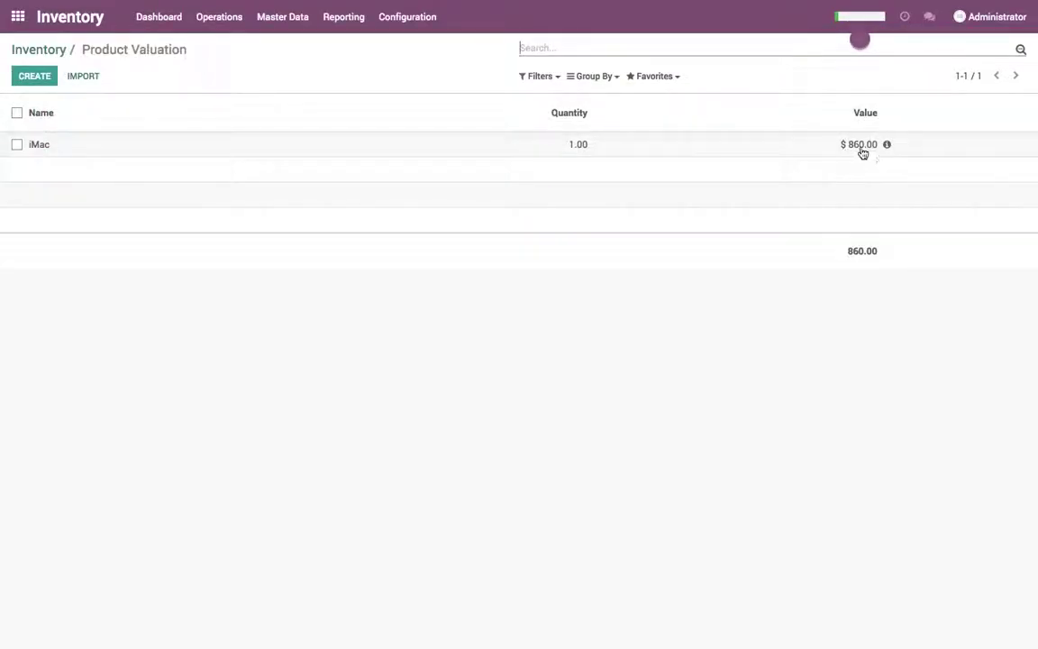
pyautogui.click(887, 146)
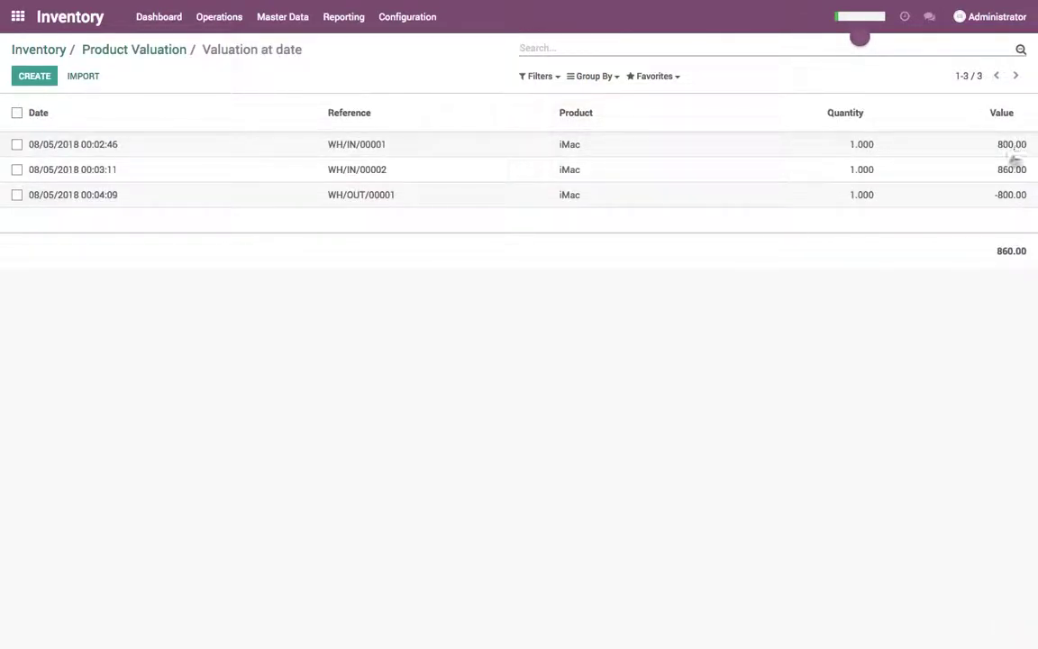
# - Switch to the Accounting app and examine the net profit in the Profit and Loss report
pyautogui.click(17, 17)
pyautogui.click(674, 131)
pyautogui.click(390, 16)
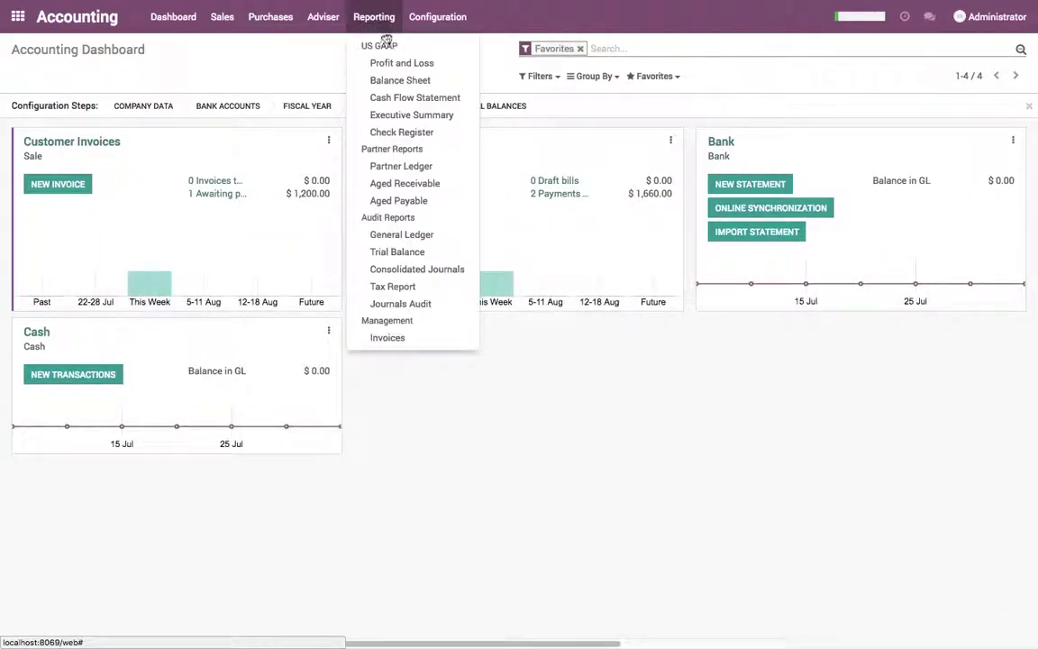
pyautogui.click(393, 63)
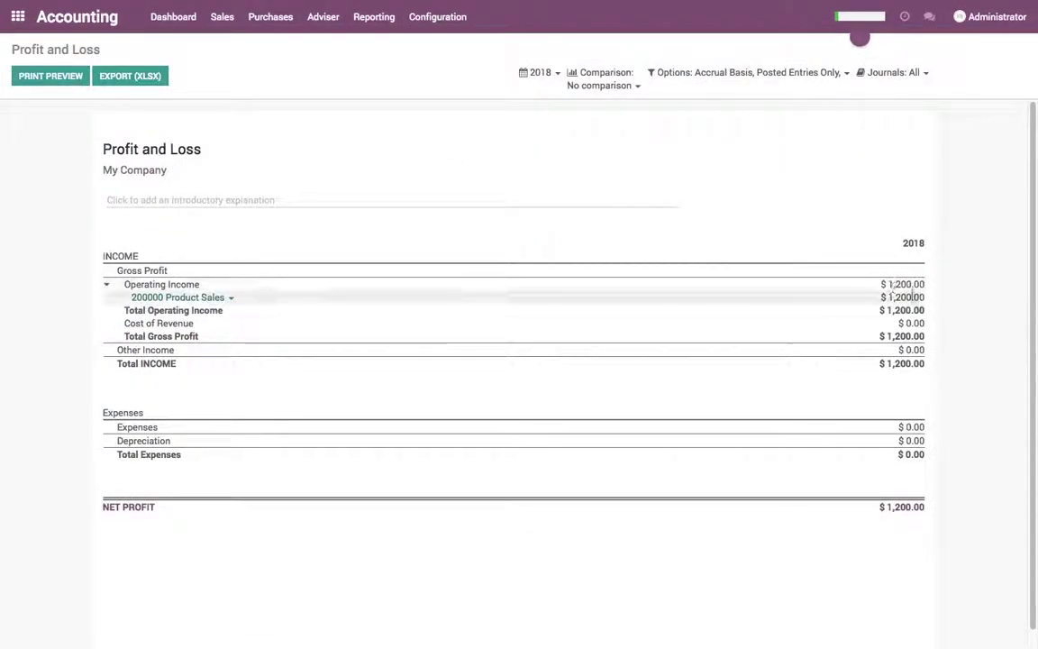
pyautogui.moveTo(924, 507); pyautogui.dragTo(892, 507)
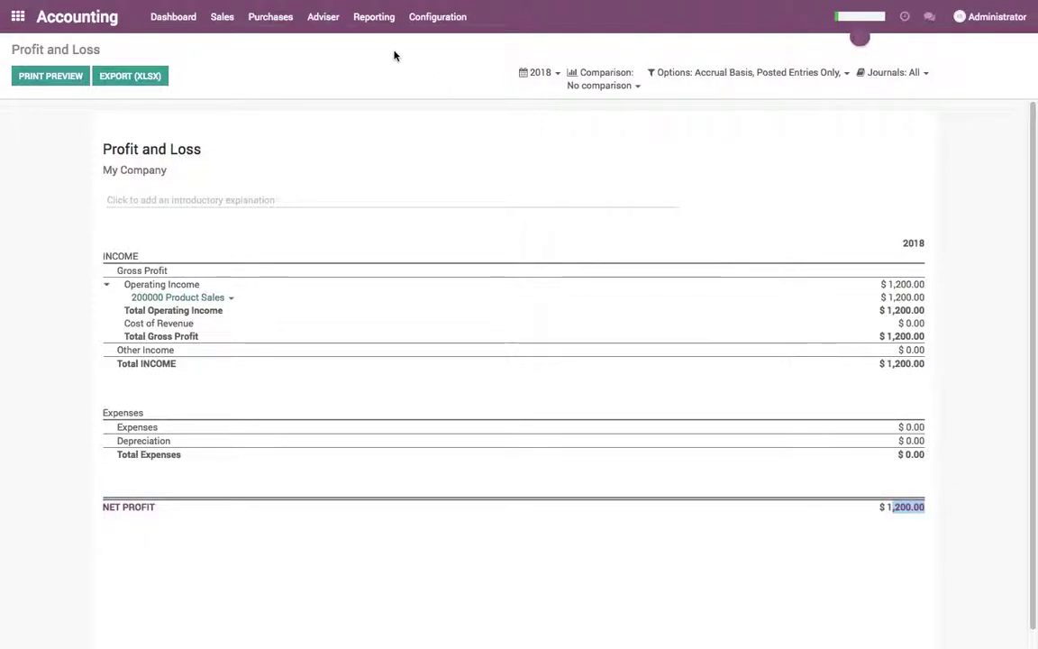
# - Open the balance sheet again and check the current assets value after the iMac sale
pyautogui.click(376, 17)
pyautogui.click(382, 80)
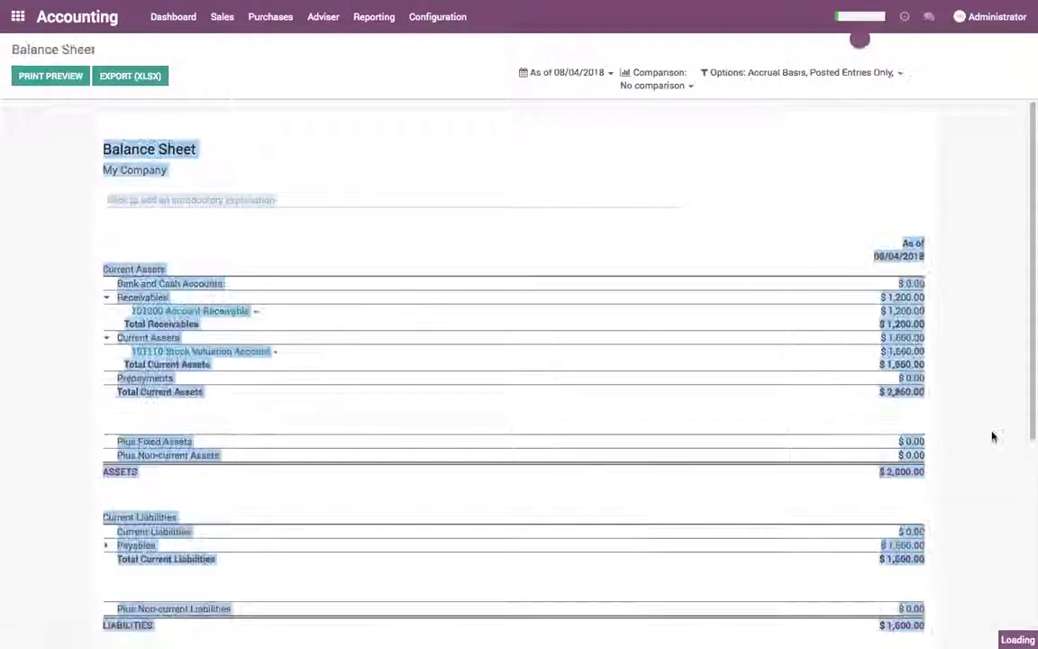
pyautogui.click(902, 336)
pyautogui.moveTo(890, 337); pyautogui.dragTo(945, 337)
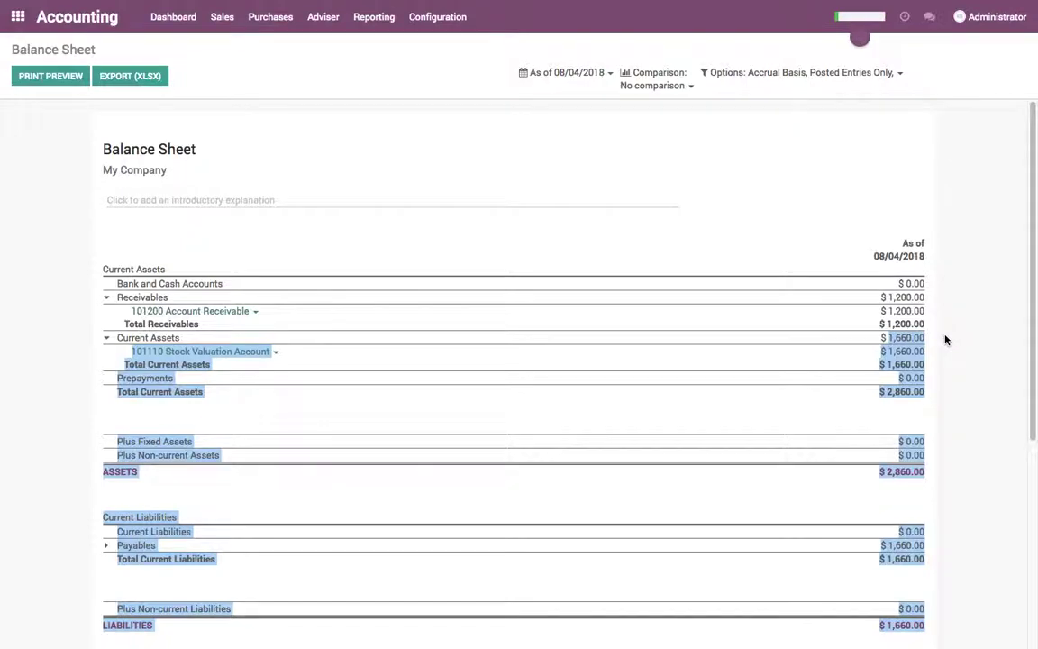
# - Create a journal entry in the Stock Journal (USD) with the reference Inventory Valuation/Weekly
pyautogui.click(324, 17)
pyautogui.click(332, 80)
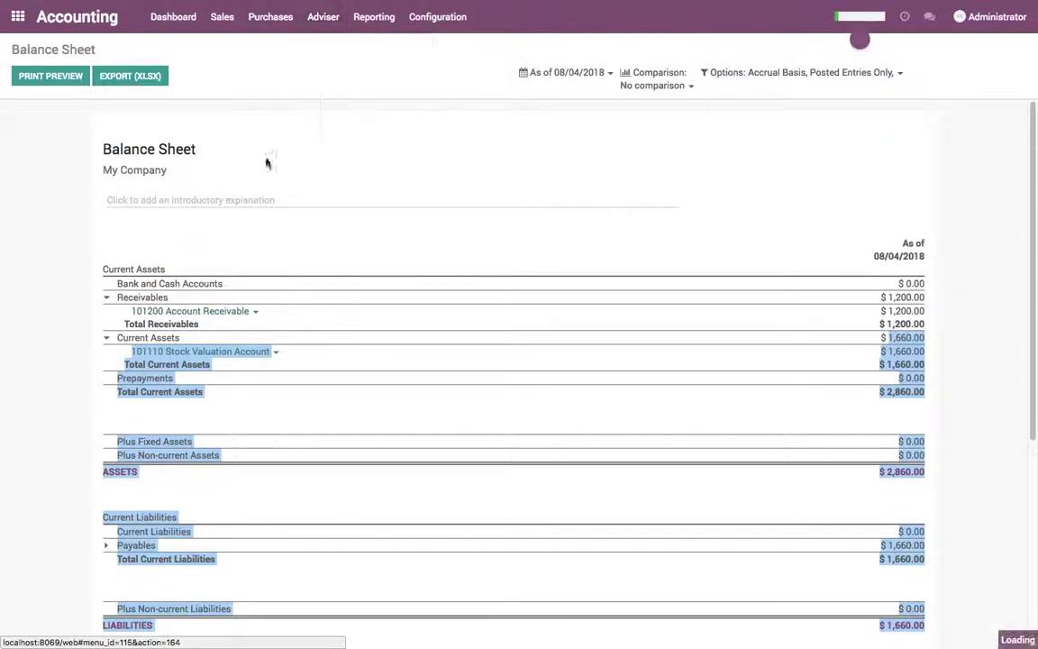
pyautogui.click(28, 75)
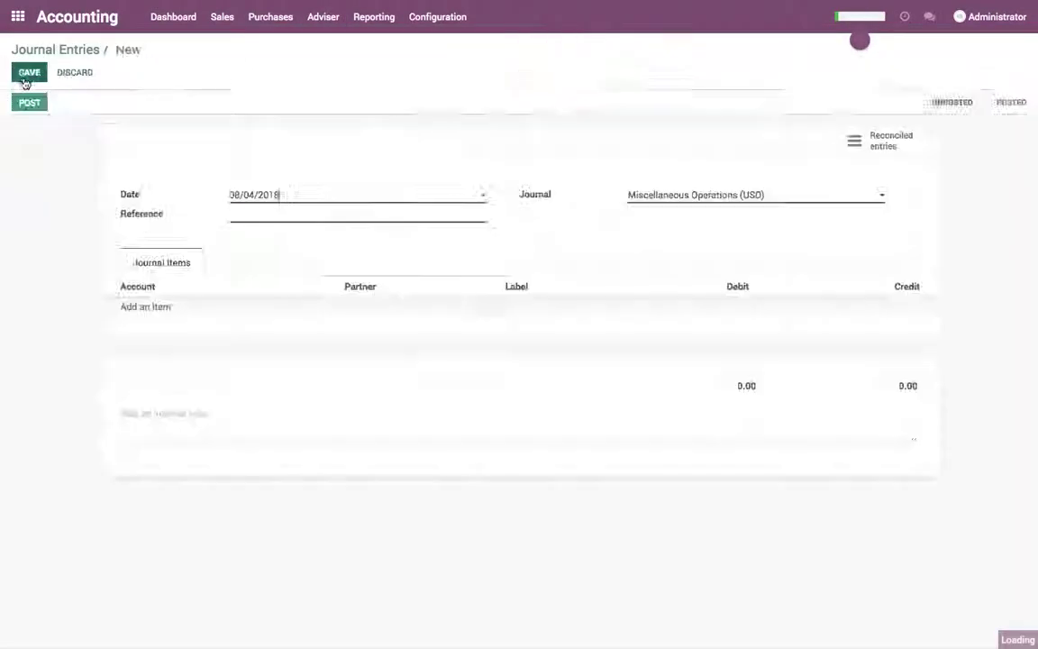
pyautogui.click(681, 197)
pyautogui.click(693, 269)
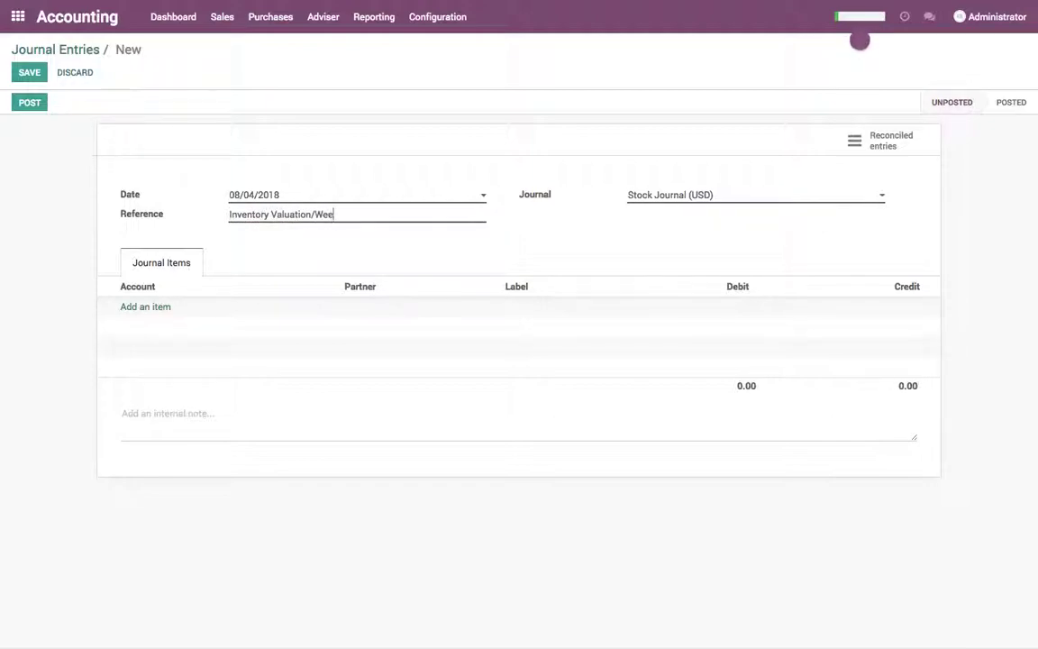
pyautogui.write('y')
pyautogui.press('Tab')
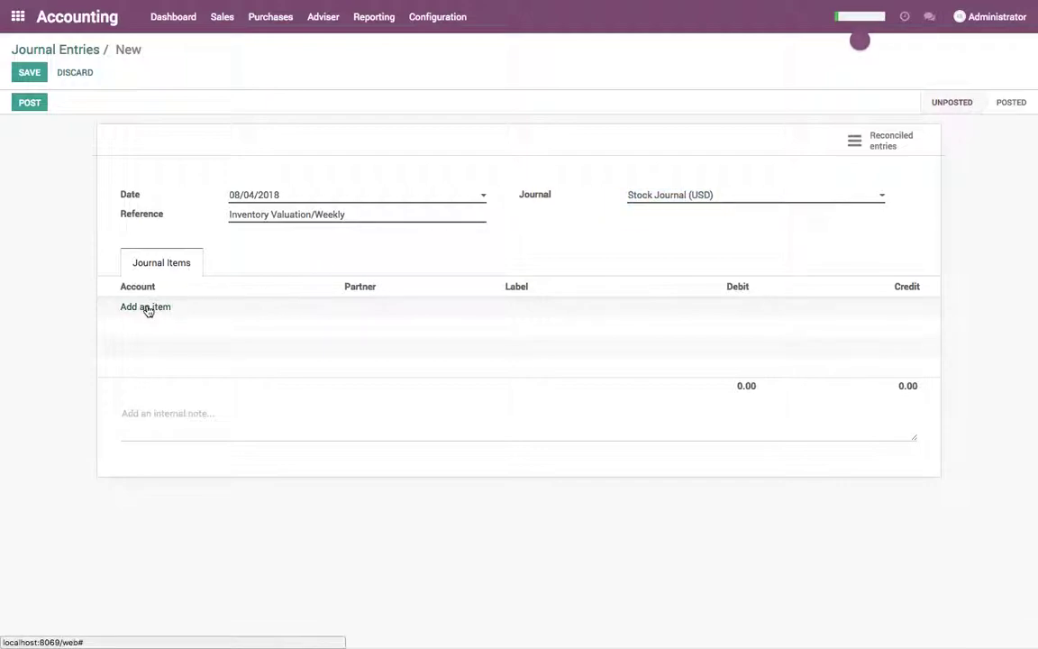
# - Add a journal item for 101110 Stock Valuation Account labelled COGS with a credit of 800
pyautogui.click(147, 307)
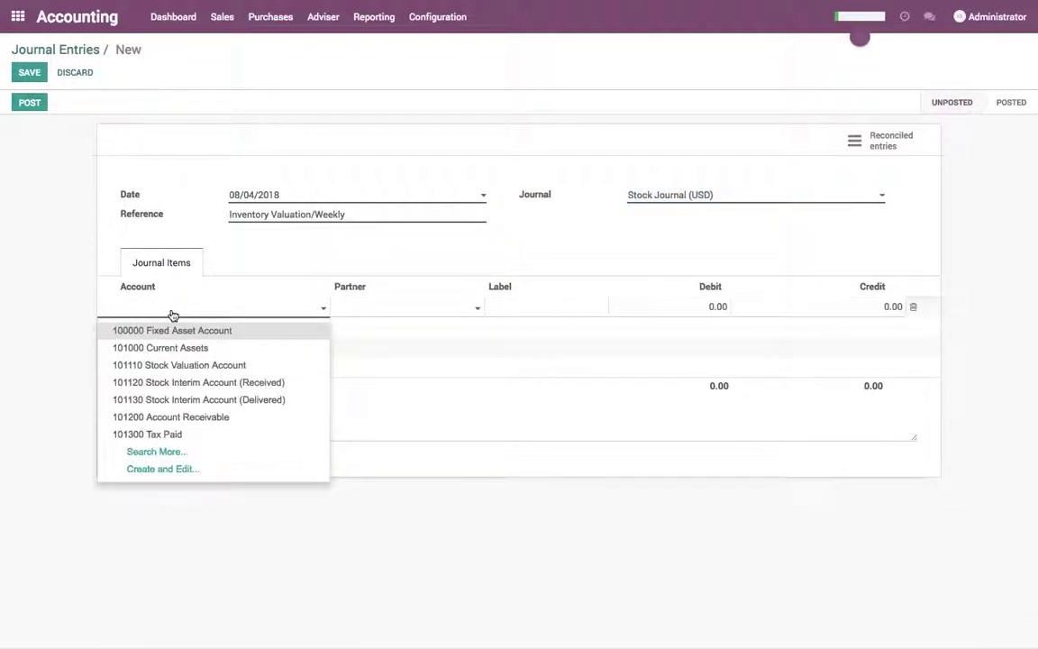
pyautogui.press('Tab')
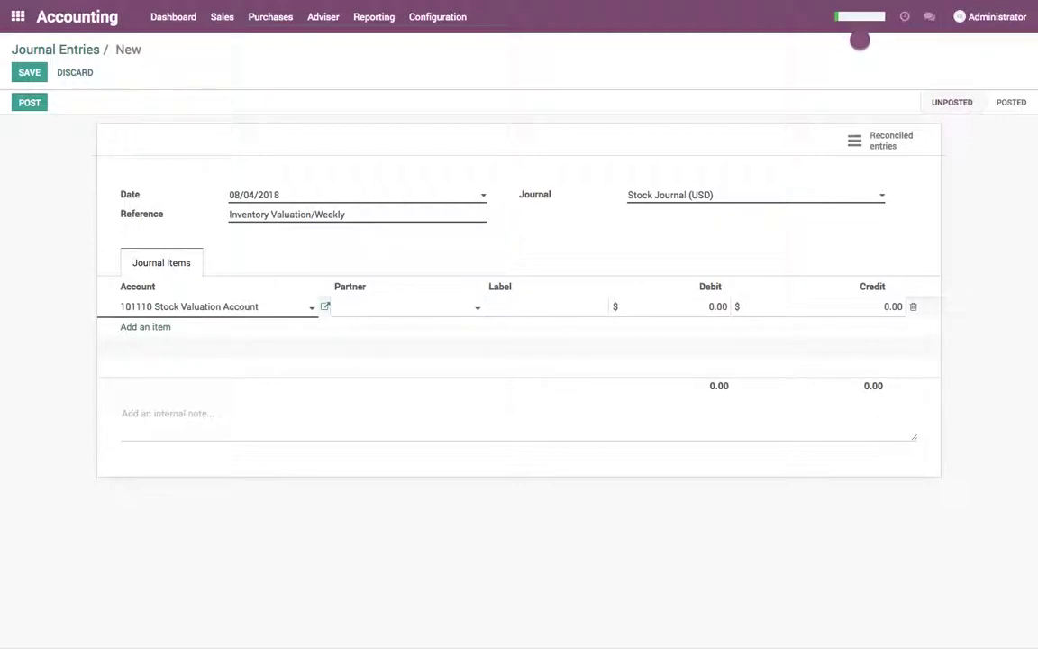
pyautogui.write('COGS')
pyautogui.press('Tab')
pyautogui.press('Tab')
pyautogui.press('Tab')
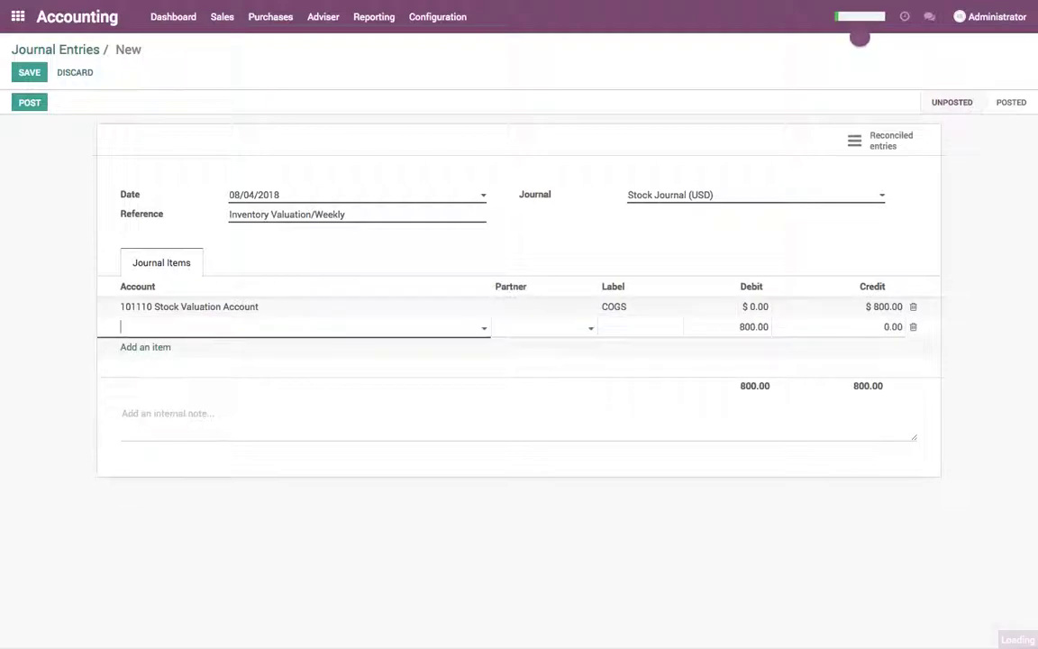
# - Add a journal item for 220000 Expenses labelled COGS with a debit of 800, and post the entry
pyautogui.press('Down')
pyautogui.press('Return')
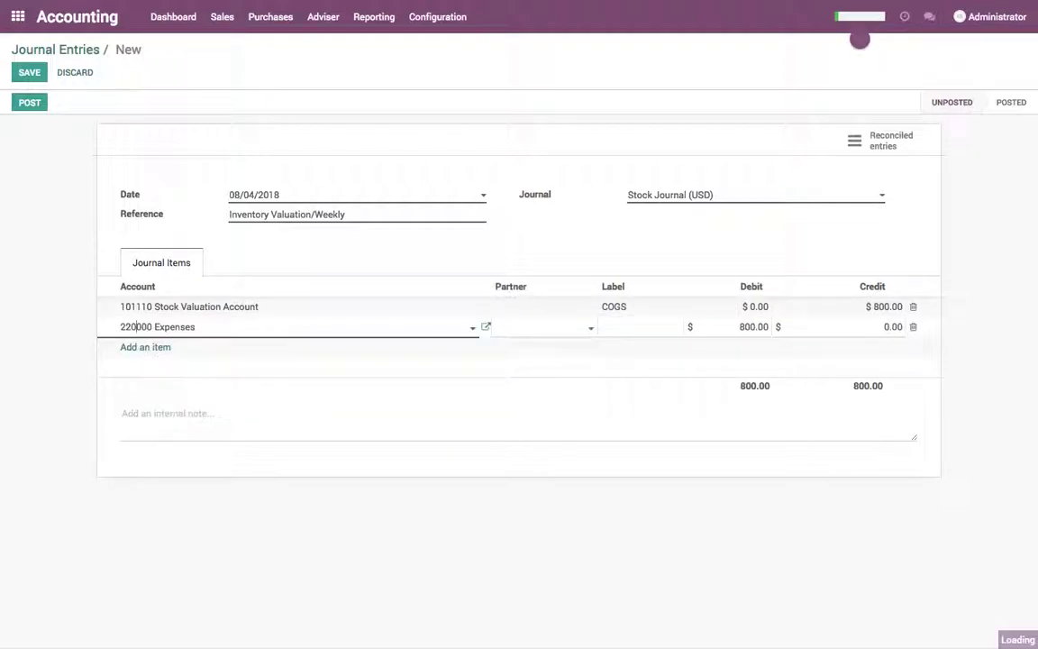
pyautogui.write('COGS')
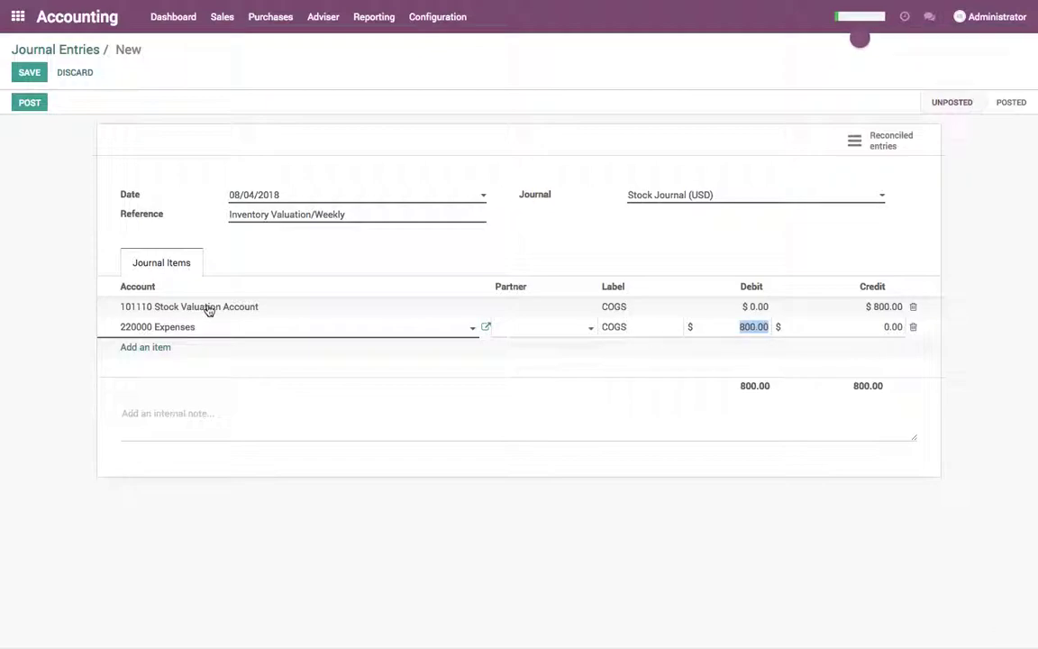
pyautogui.click(743, 241)
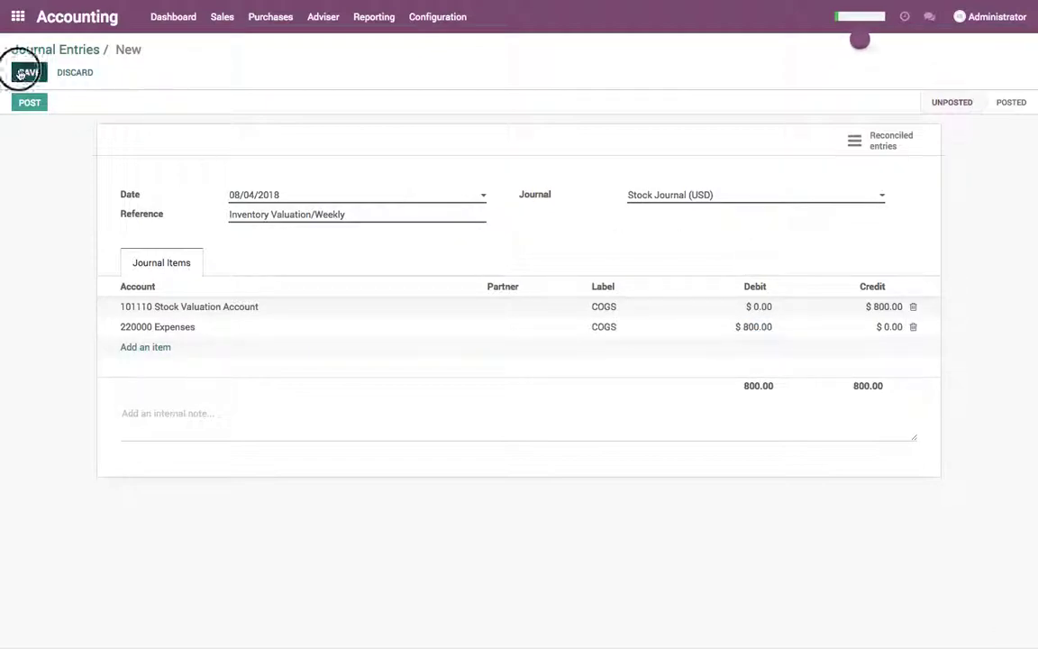
pyautogui.click(28, 102)
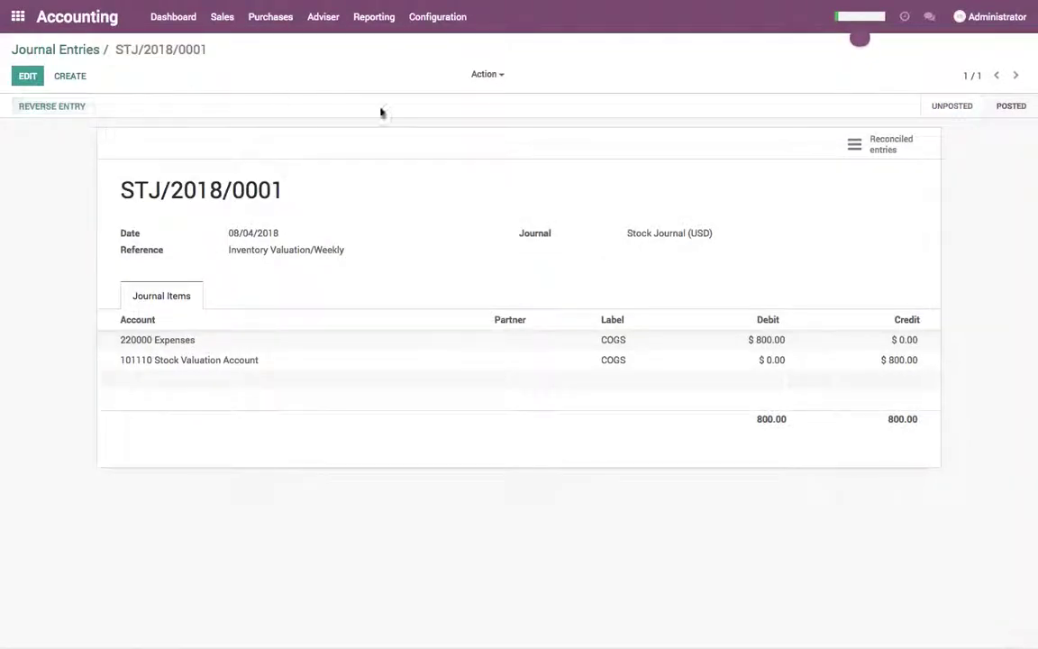
# - Check the net profit in the Profit and Loss report and the Stock Valuation Account balance in the balance sheet
pyautogui.click(376, 18)
pyautogui.click(396, 63)
pyautogui.moveTo(890, 533); pyautogui.dragTo(928, 533)
pyautogui.click(374, 16)
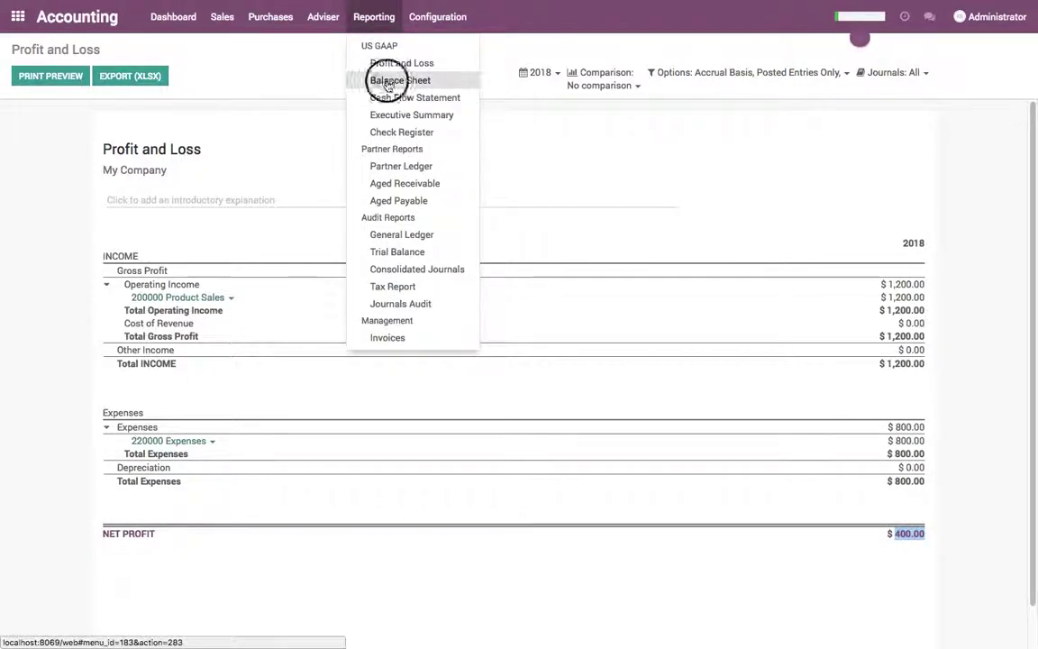
pyautogui.click(378, 80)
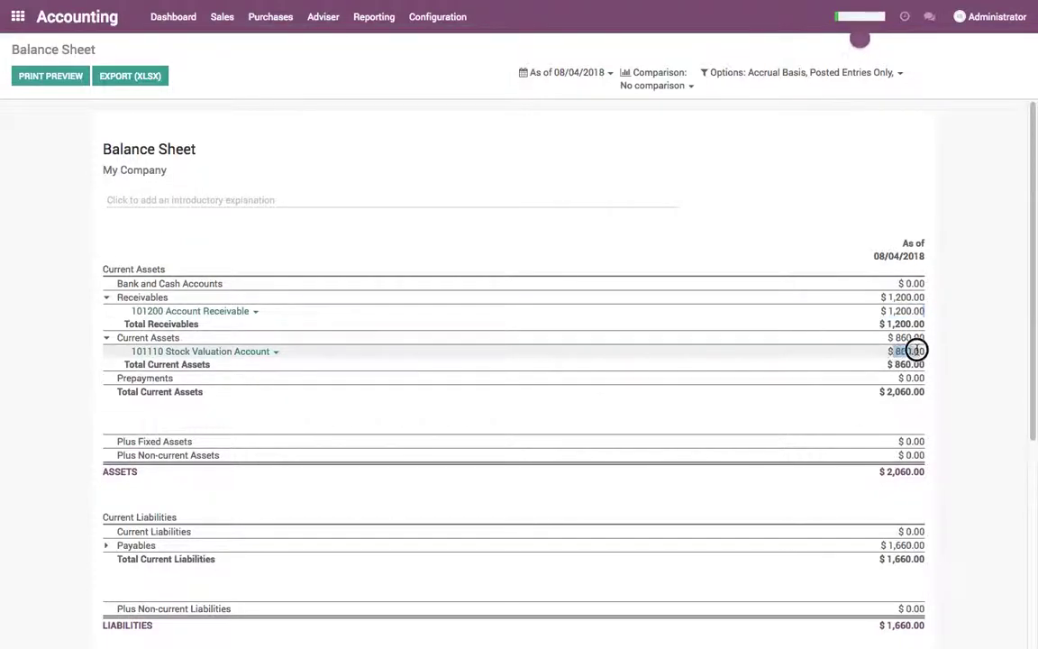
pyautogui.moveTo(915, 351); pyautogui.dragTo(528, 311)
# - Switch to the Sales app and save a new quotation for China Export with one iMac at 1,200
pyautogui.click(18, 16)
pyautogui.click(341, 168)
pyautogui.click(34, 76)
pyautogui.click(372, 199)
pyautogui.click(366, 224)
pyautogui.click(176, 320)
pyautogui.click(179, 321)
pyautogui.click(175, 331)
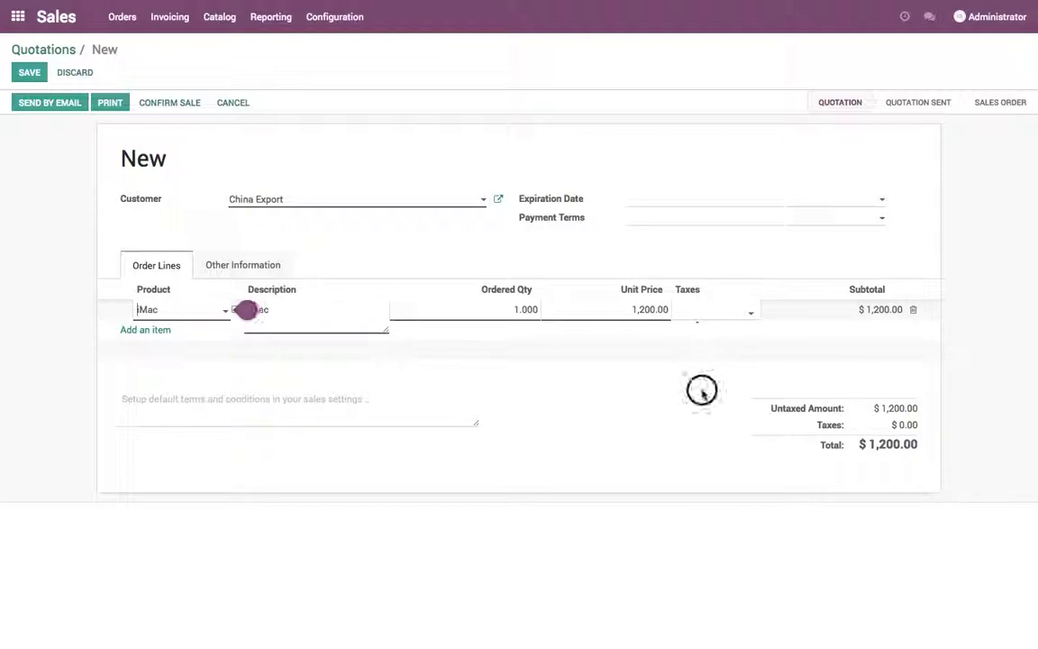
pyautogui.click(31, 74)
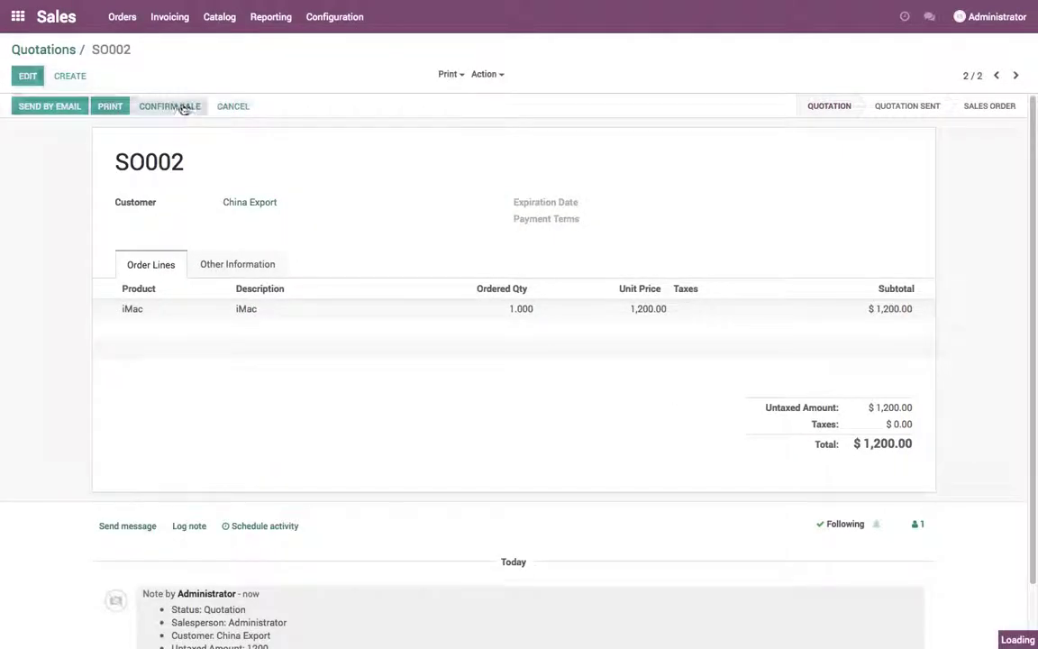
# - Confirm the iMac sale and validate its delivery order for the full quantity
pyautogui.click(184, 108)
pyautogui.click(847, 144)
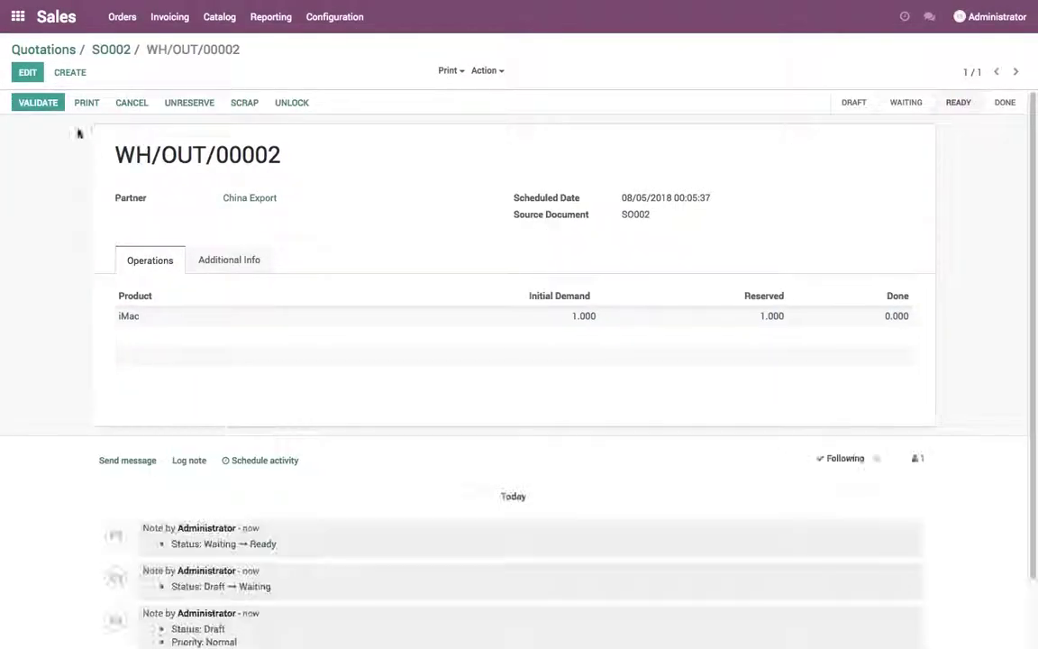
pyautogui.click(38, 102)
pyautogui.click(198, 155)
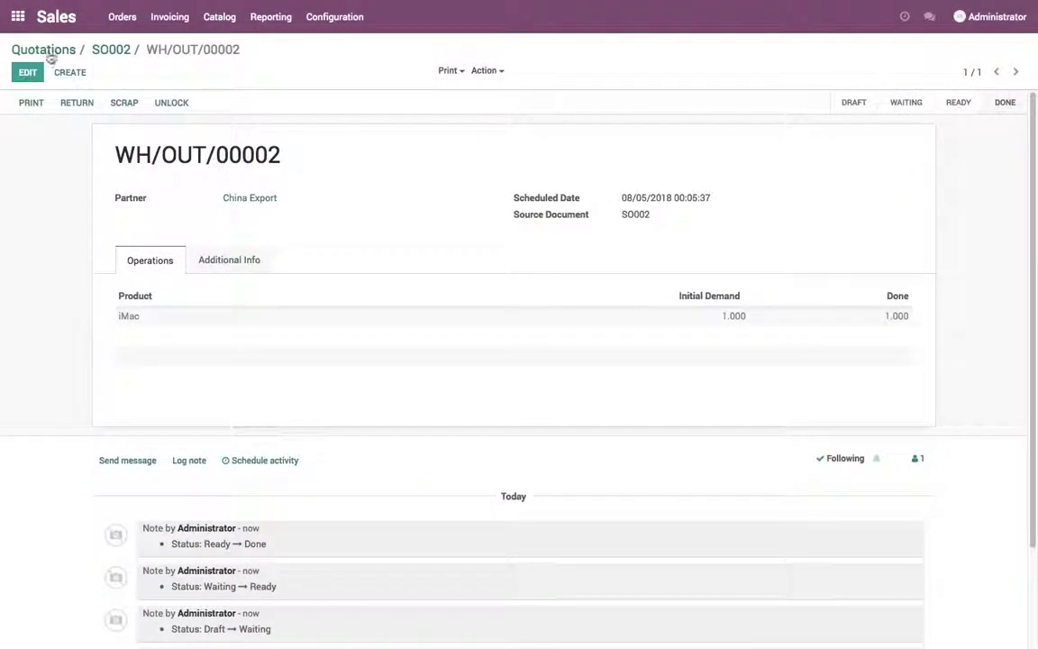
# - Create the customer invoice from sales order SO002 and validate it
pyautogui.click(106, 54)
pyautogui.click(54, 106)
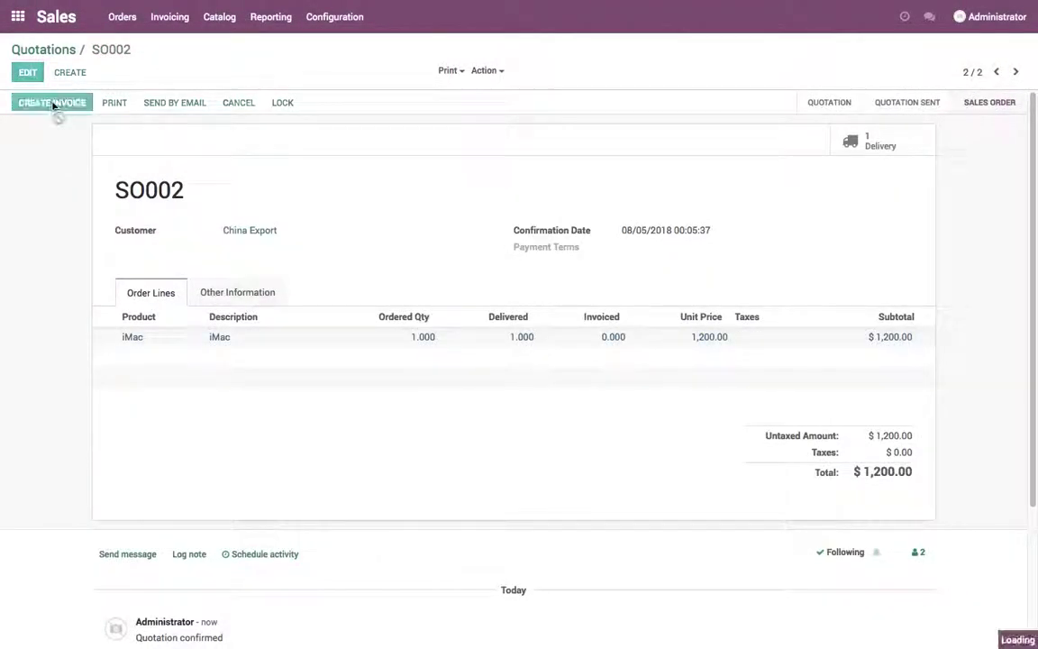
pyautogui.click(250, 226)
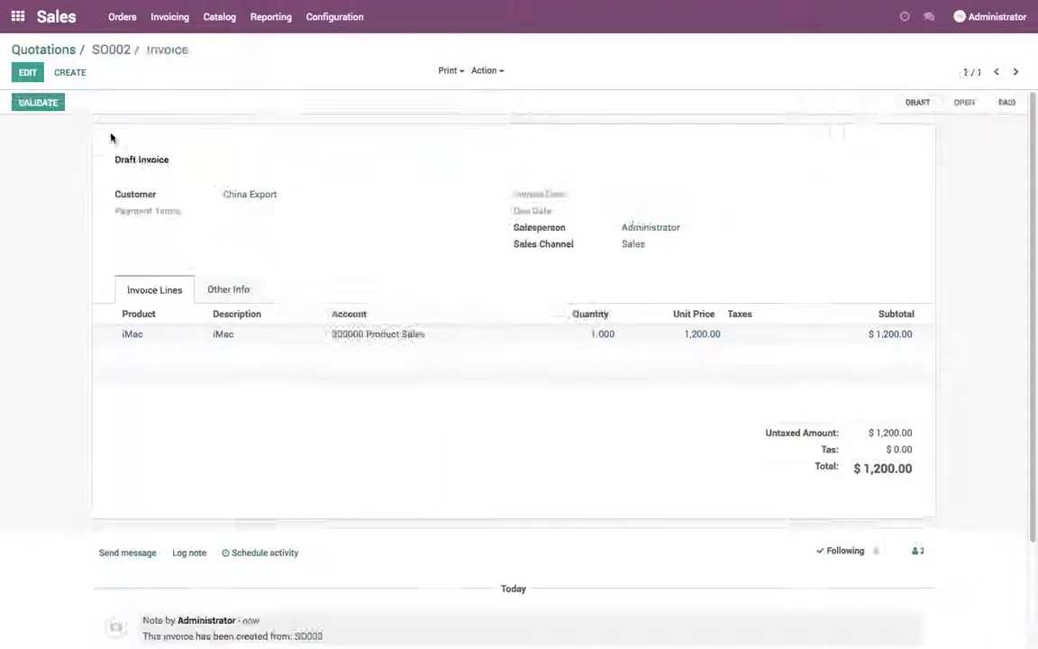
pyautogui.click(56, 107)
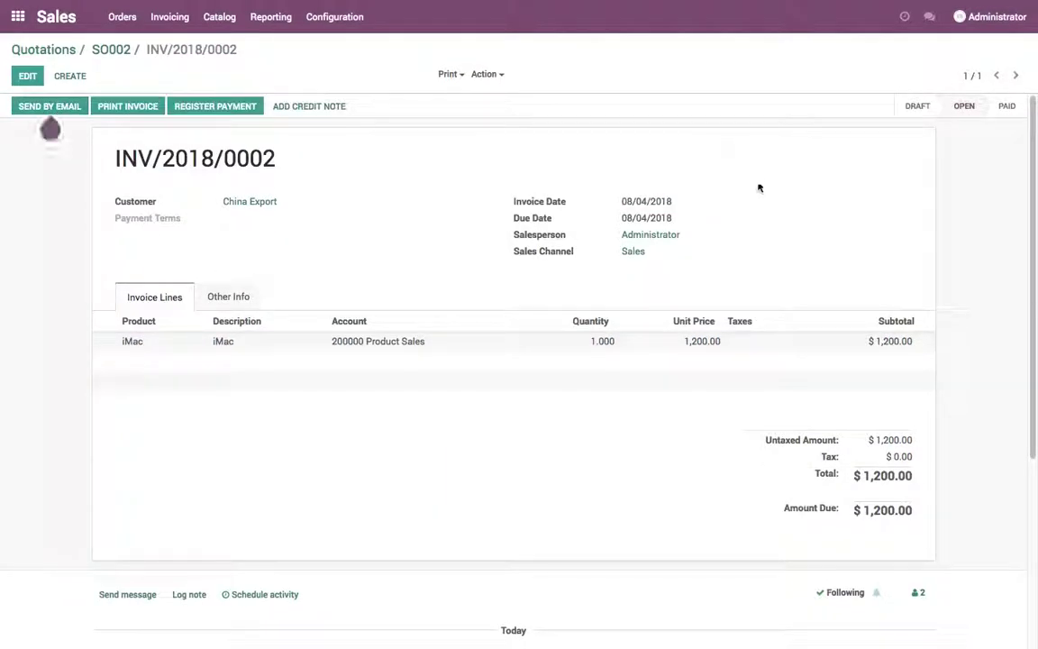
# - Switch to the Inventory app and retrieve the valuation report for the current inventory
pyautogui.click(18, 16)
pyautogui.click(573, 144)
pyautogui.click(344, 16)
pyautogui.click(366, 63)
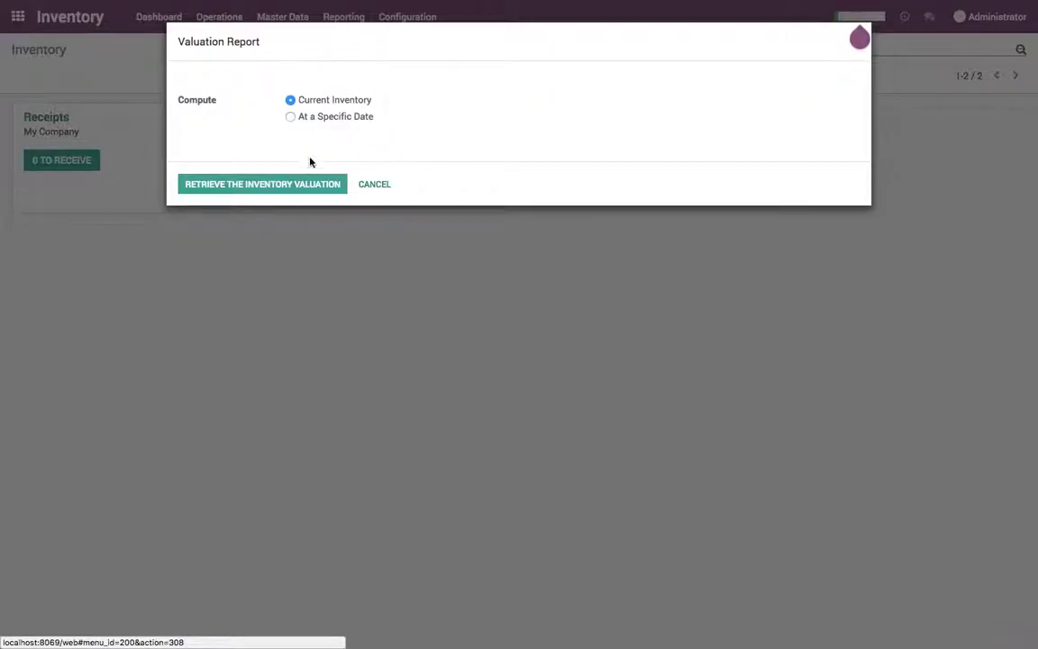
pyautogui.click(306, 180)
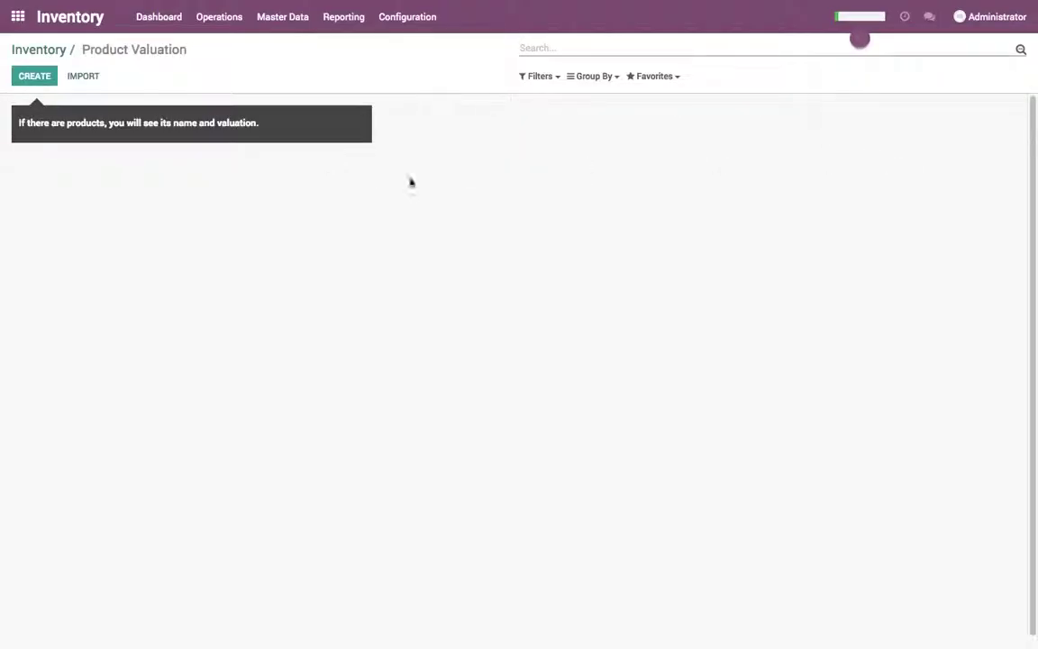
# - Switch to the Accounting app and review the Profit and Loss report and the balance sheet after the second iMac sale
pyautogui.click(16, 18)
pyautogui.click(676, 137)
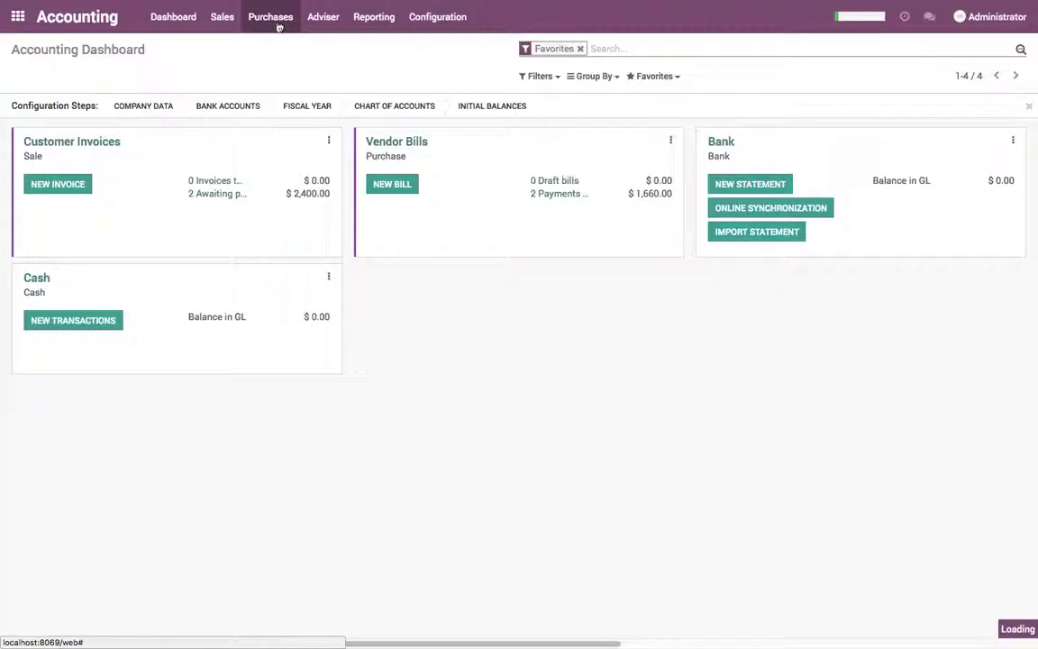
pyautogui.click(370, 16)
pyautogui.click(374, 60)
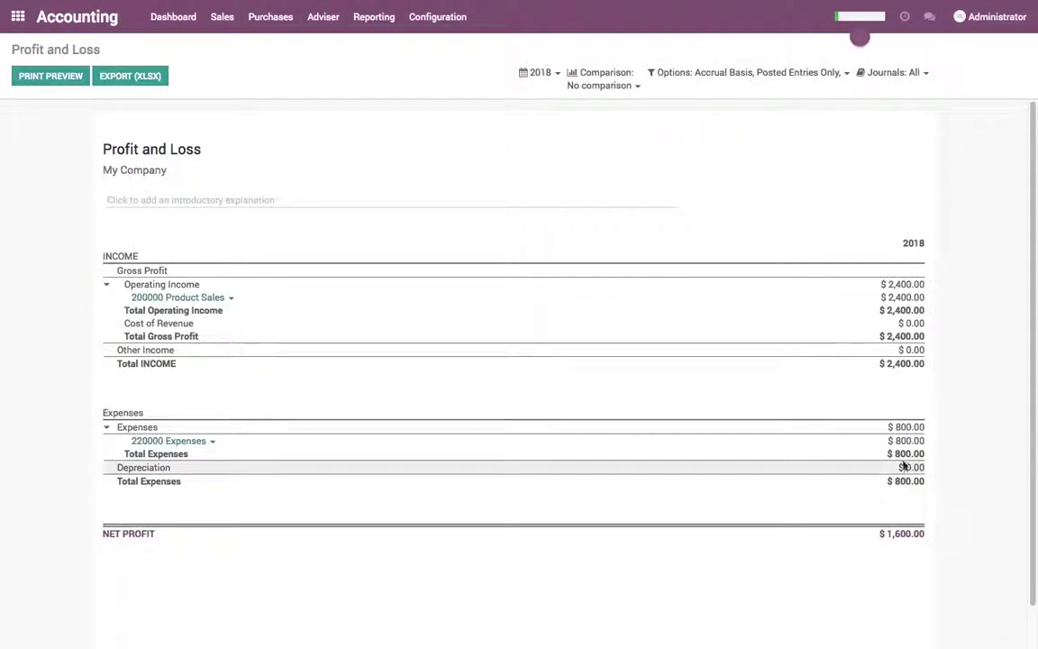
pyautogui.click(378, 18)
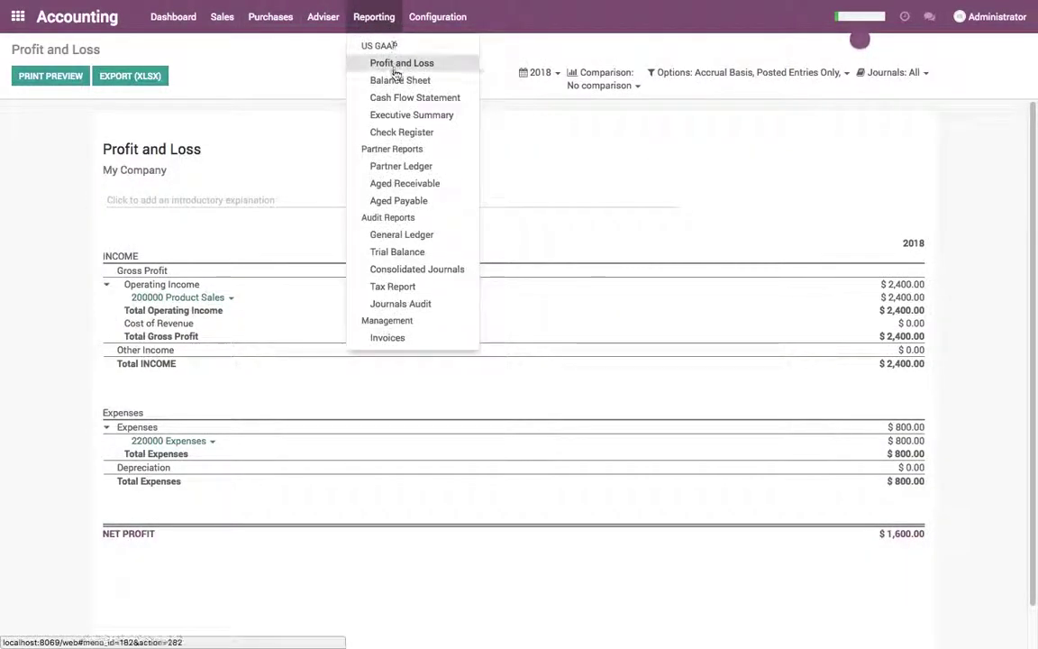
pyautogui.click(397, 79)
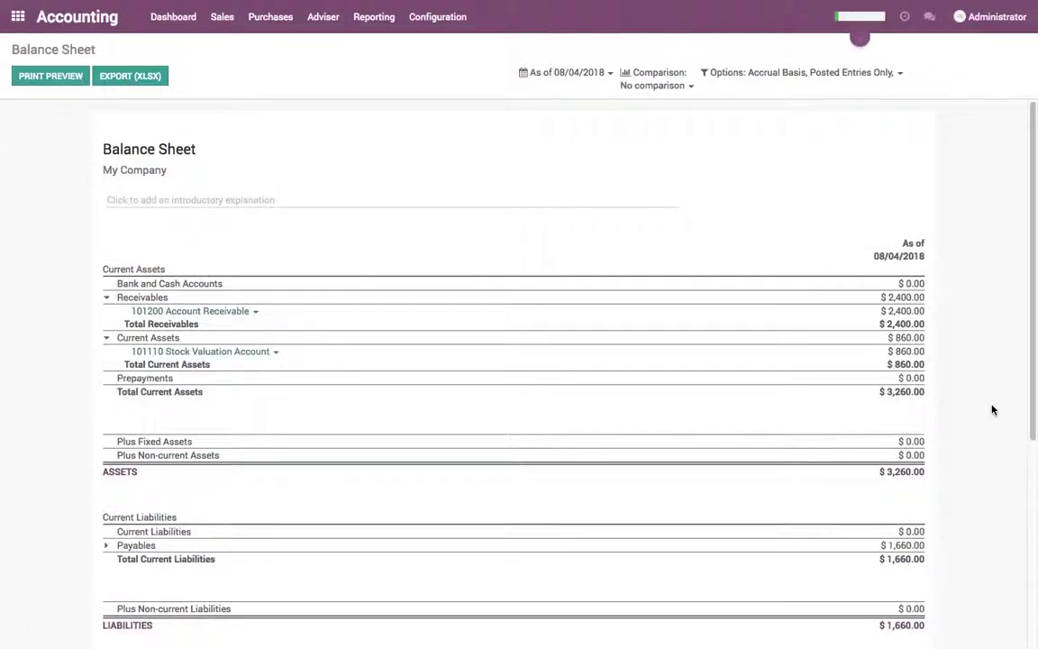
pyautogui.scroll(-1, 952, 398)
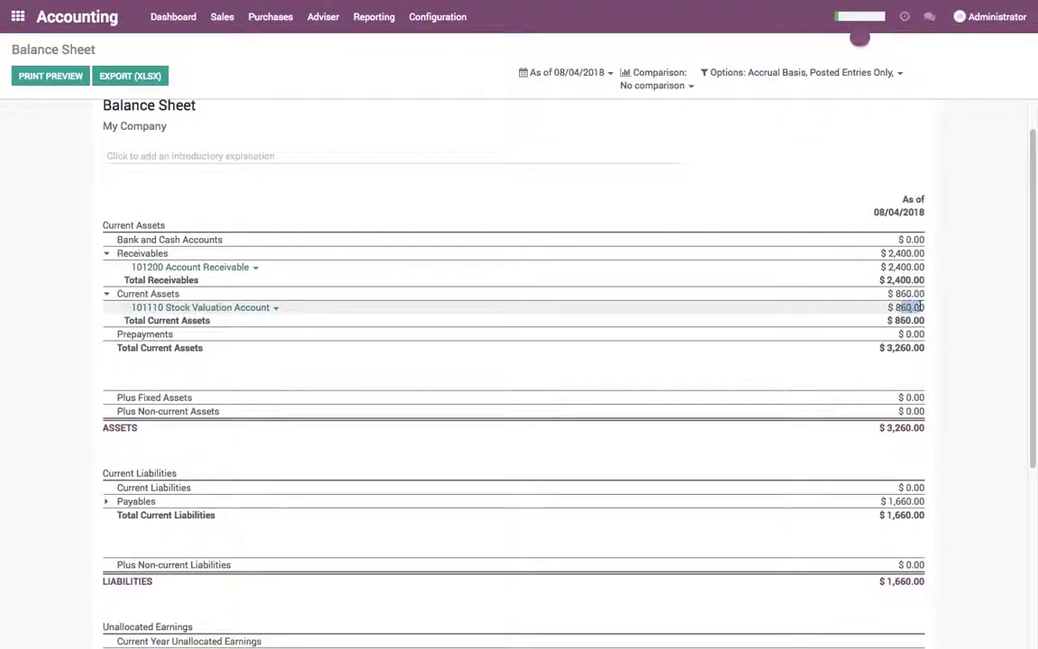
# - Duplicate the posted Inventory Valuation/Weekly entry from the journal entries list
pyautogui.click(323, 16)
pyautogui.click(360, 79)
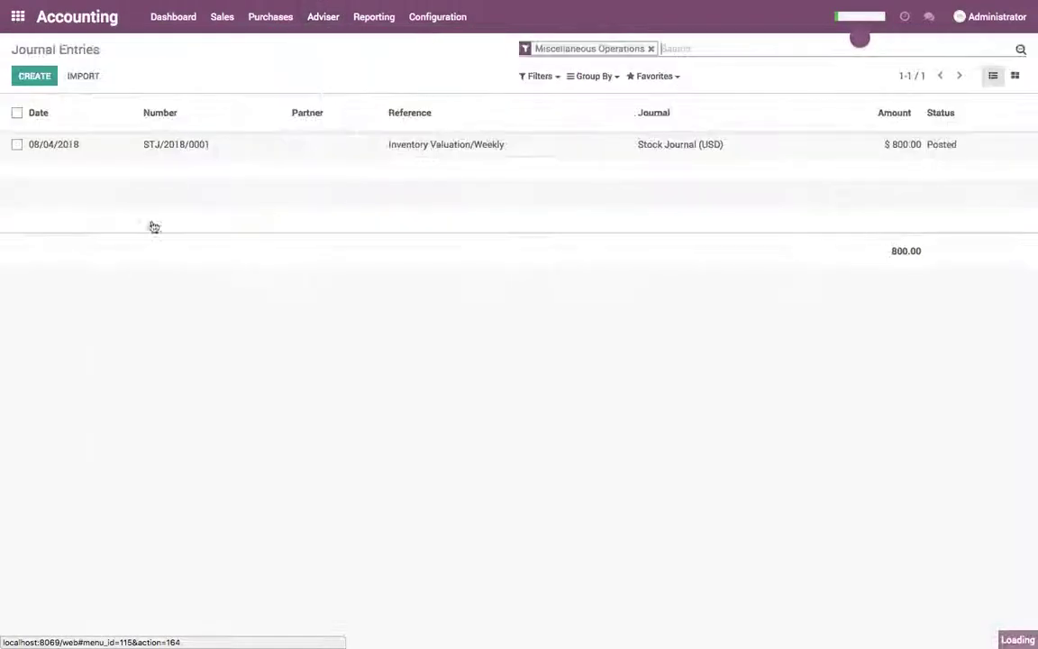
pyautogui.click(62, 148)
pyautogui.click(486, 72)
pyautogui.click(494, 106)
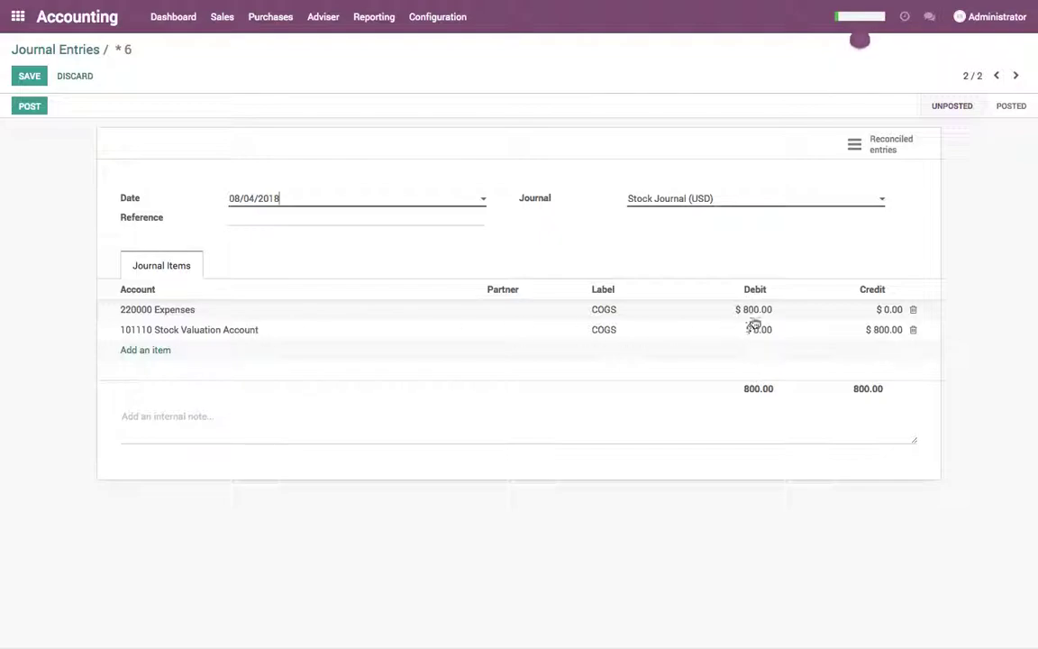
# - Set the Expenses debit and the Stock Valuation Account credit to 860 each, and save and post the duplicated entry
pyautogui.click(754, 314)
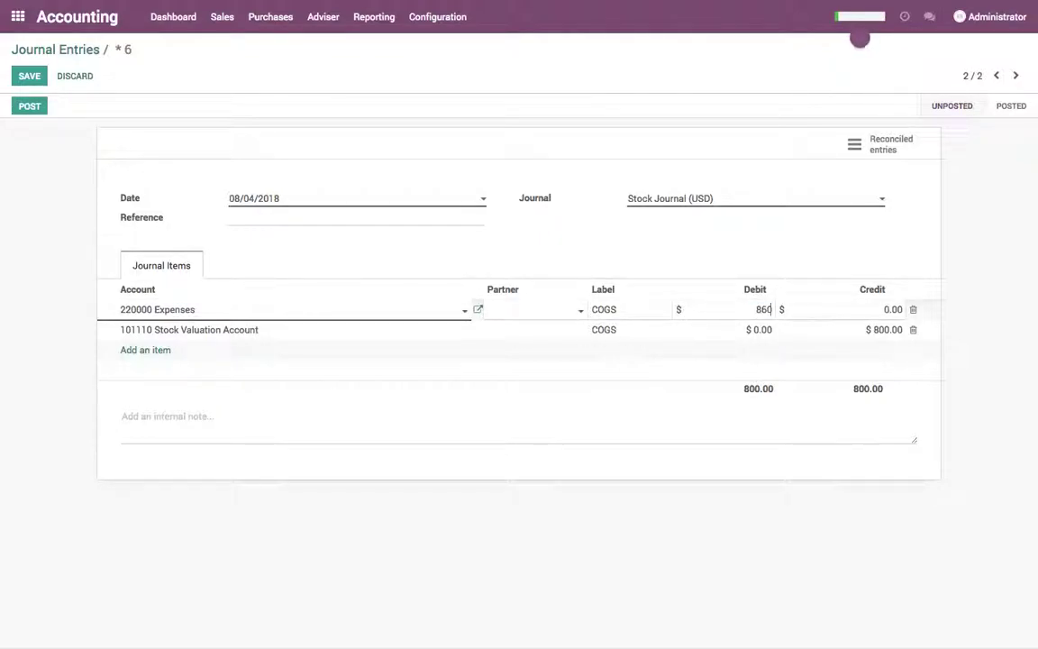
pyautogui.press('Tab')
pyautogui.click(880, 330)
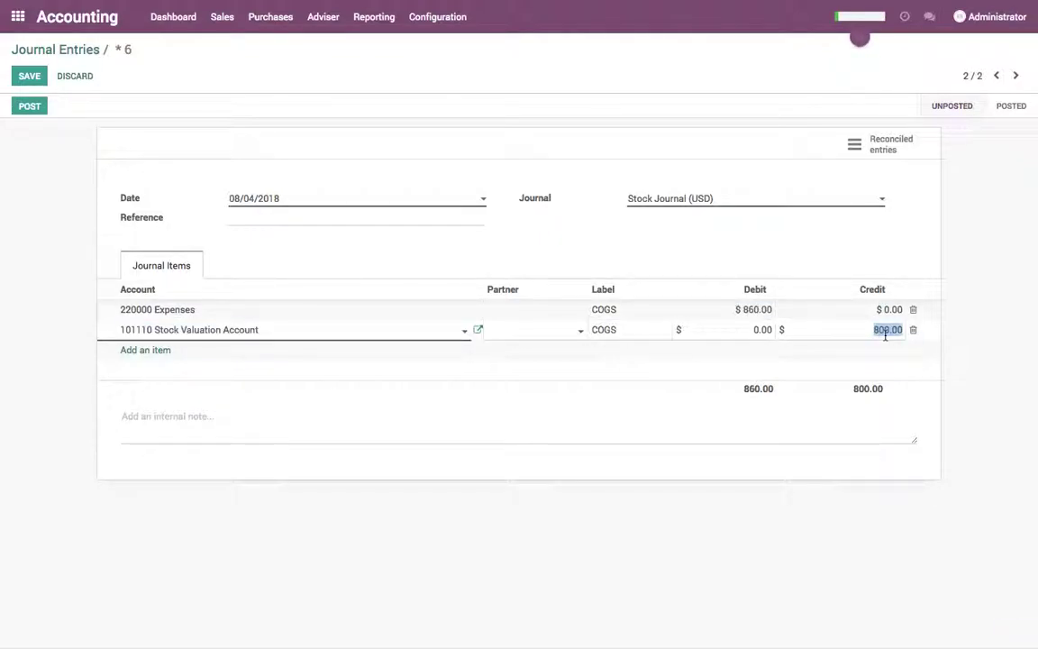
pyautogui.write('860')
pyautogui.click(634, 259)
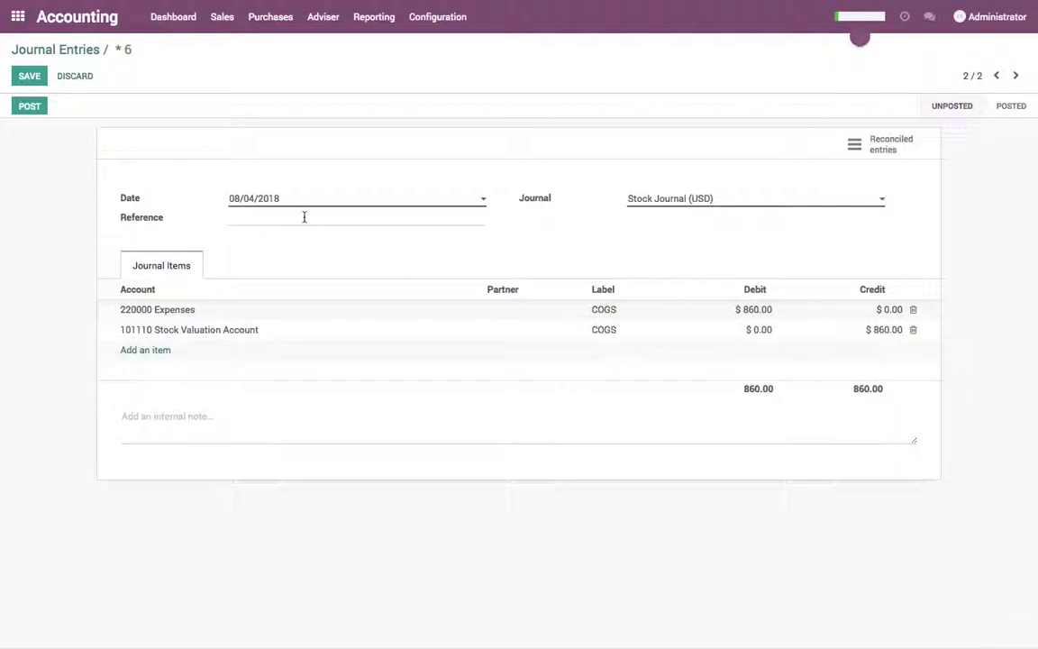
pyautogui.click(29, 76)
pyautogui.click(30, 106)
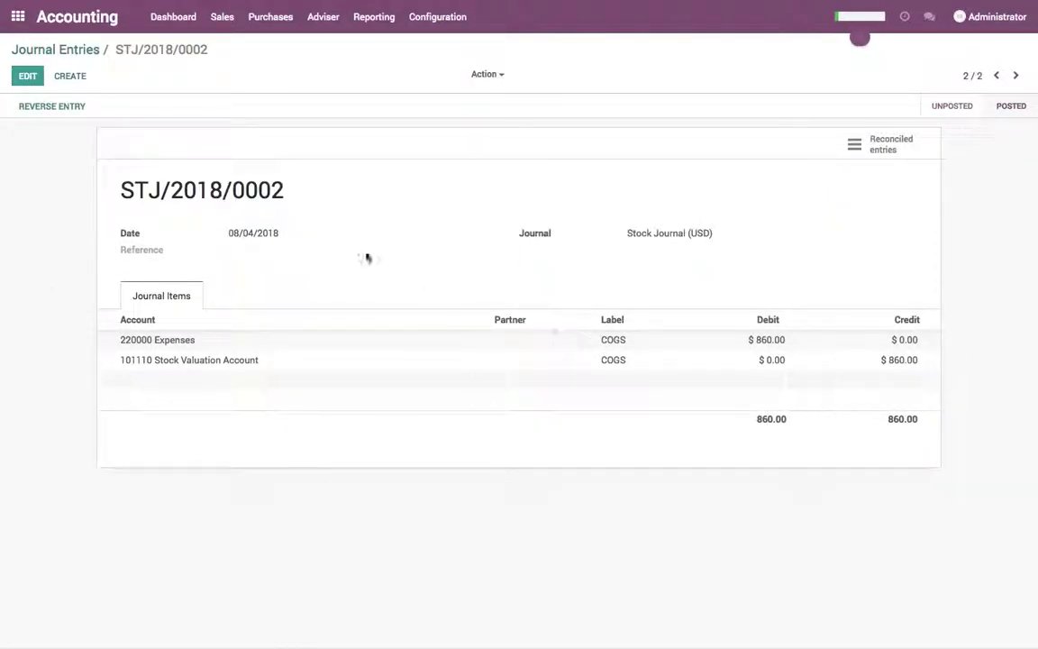
# - Examine the final net profit in the Profit and Loss report and the assets, liabilities and earnings in the balance sheet
pyautogui.click(371, 18)
pyautogui.click(387, 62)
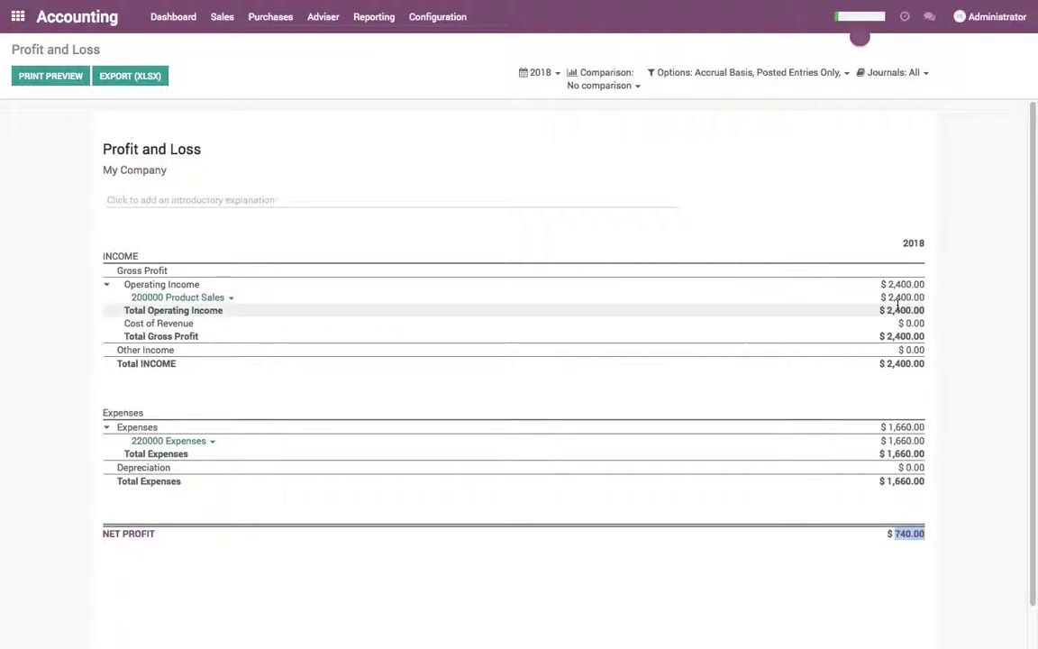
pyautogui.click(371, 19)
pyautogui.click(399, 80)
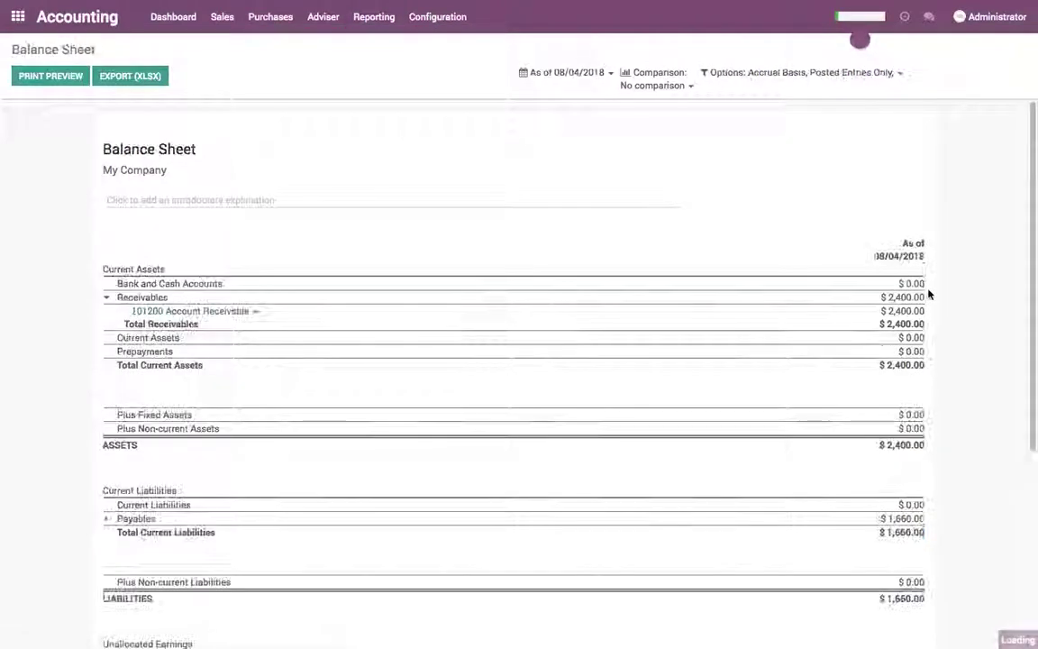
pyautogui.moveTo(887, 311); pyautogui.dragTo(900, 509)
pyautogui.click(968, 535)
pyautogui.scroll(-3, 973, 536)
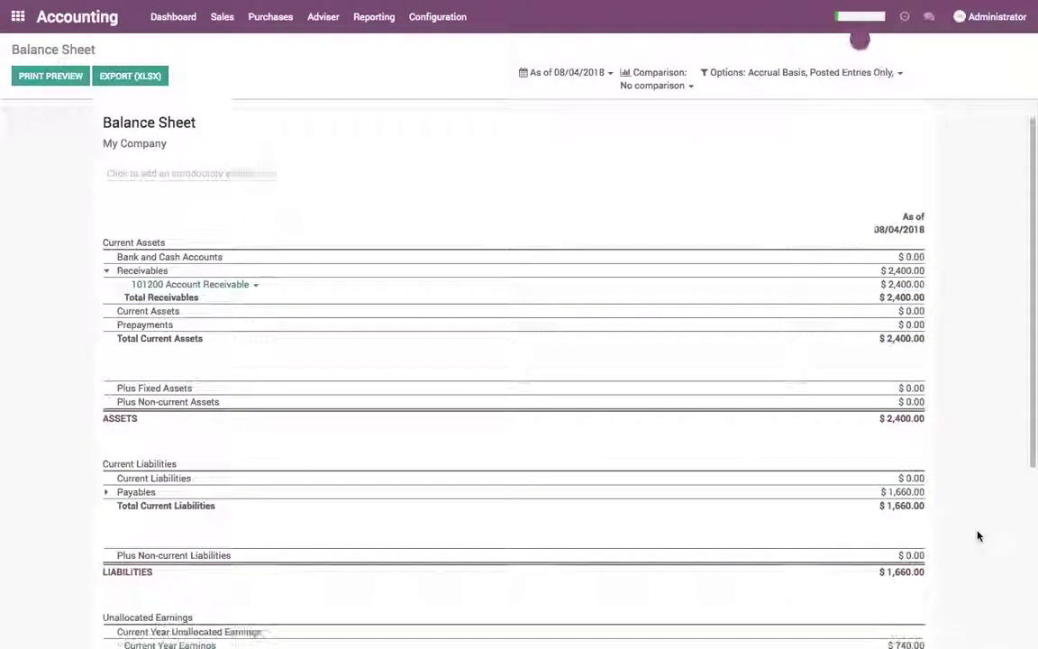